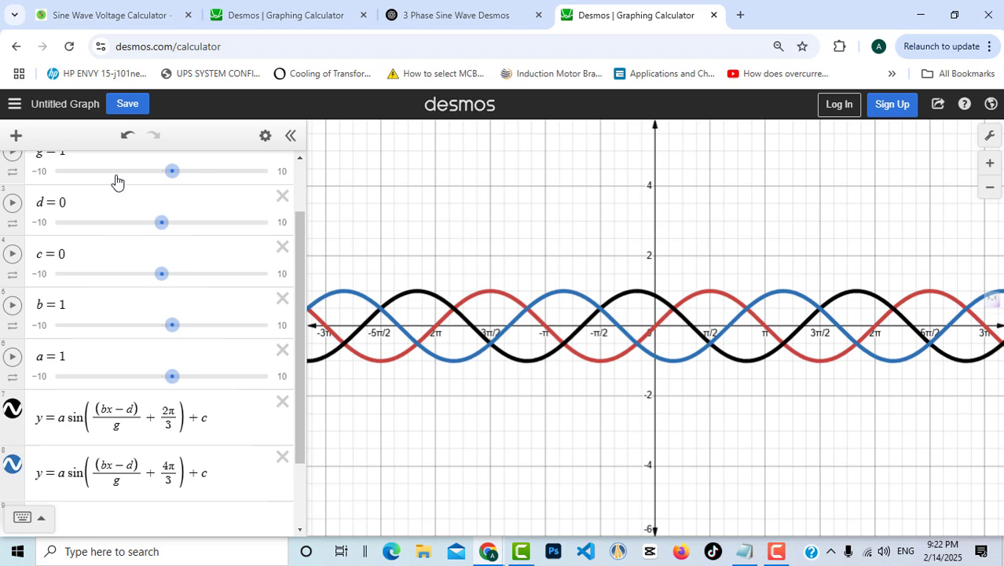
- Animate parameter d and view the moving three-phase sine waves with the expression list hidden, restoring the list at the end
left_click(13, 206)
left_click(290, 135)
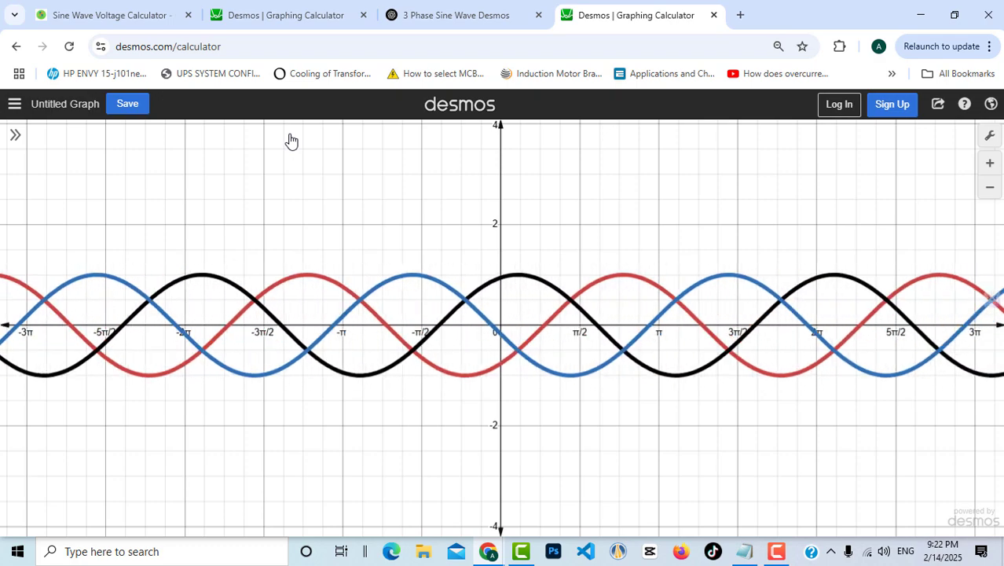
left_click(13, 137)
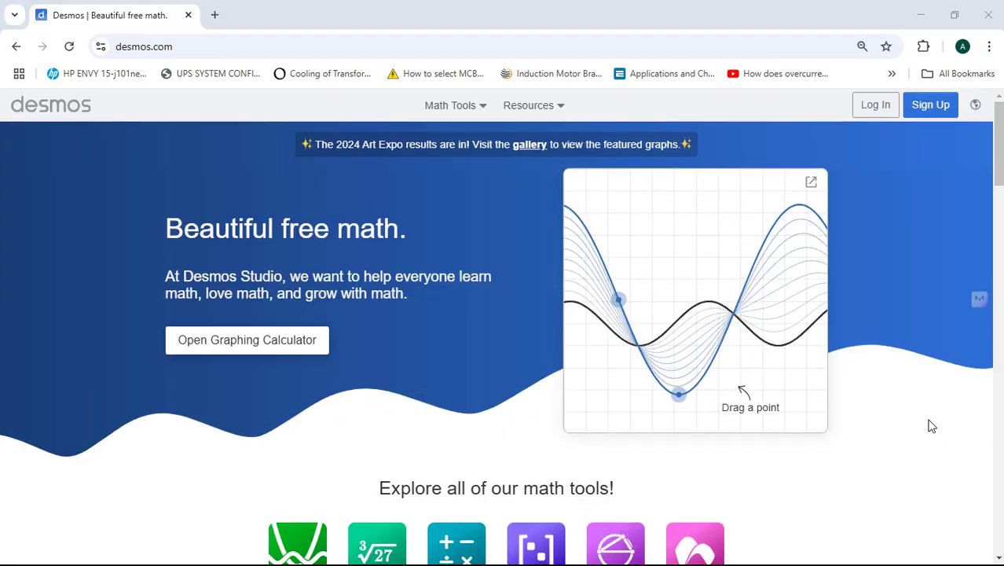
- Look through the Desmos homepage and open the Graphing Calculator
scroll(931, 425, "down", 5)
scroll(933, 431, "down", 6)
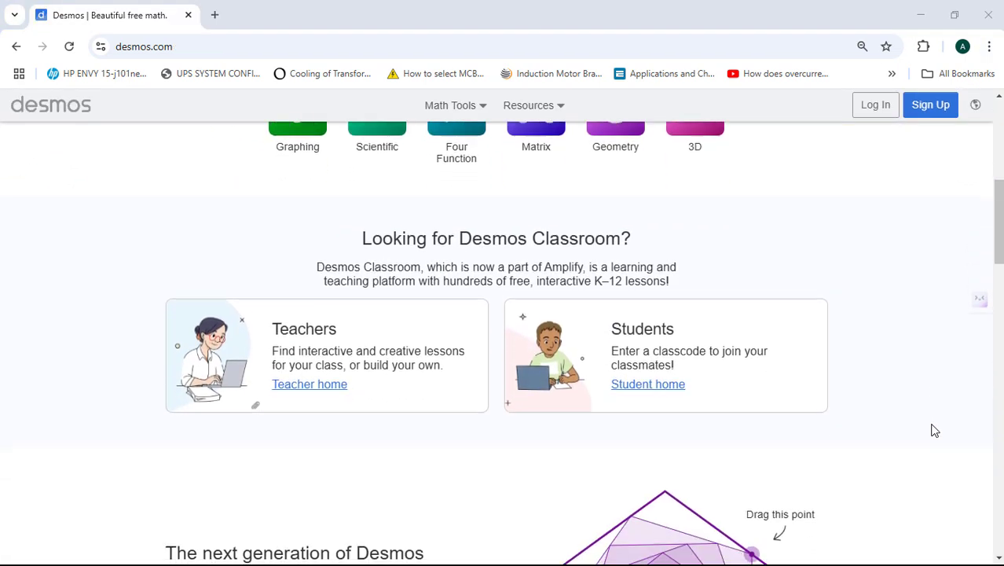
scroll(935, 431, "down", 7)
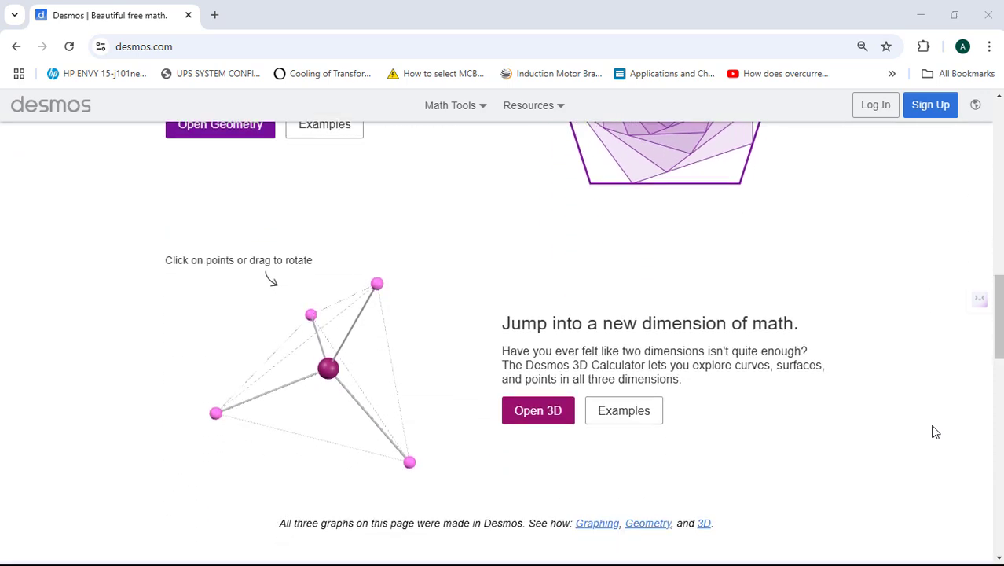
scroll(935, 431, "down", 3)
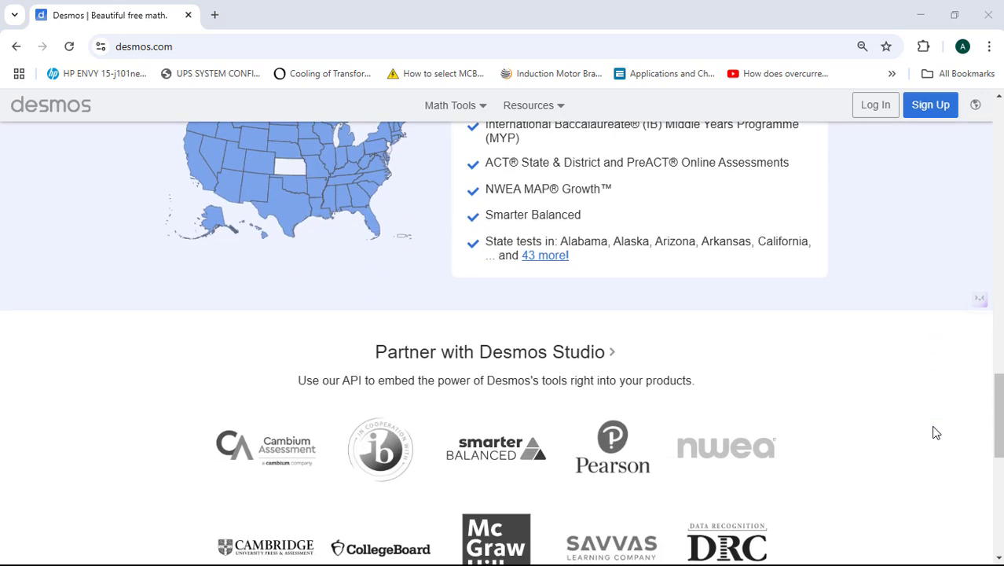
left_click(320, 368)
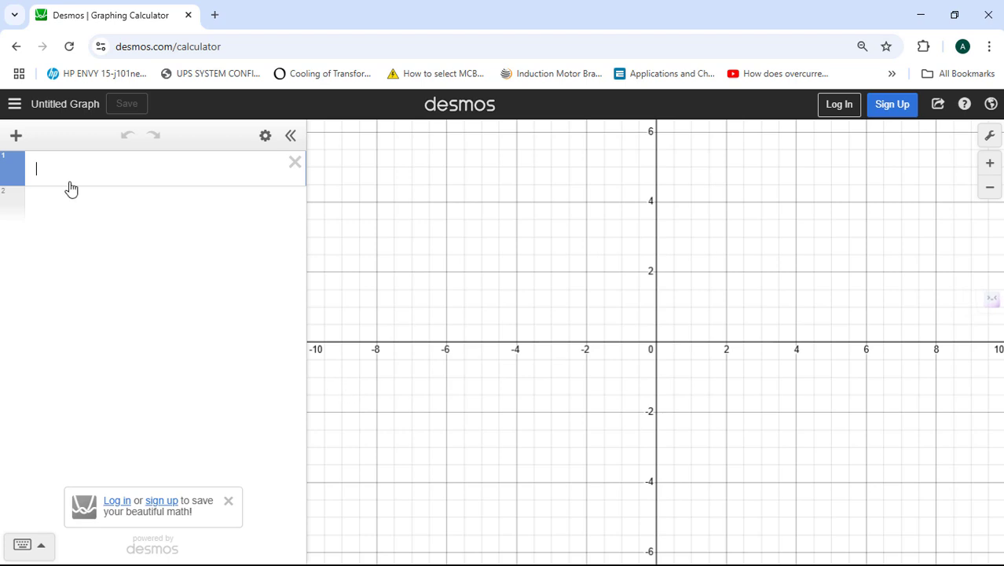
- Browse the calculator's built-in example graphs, from lines and trigonometry through conic sections and polar curves to transformations
left_click(13, 105)
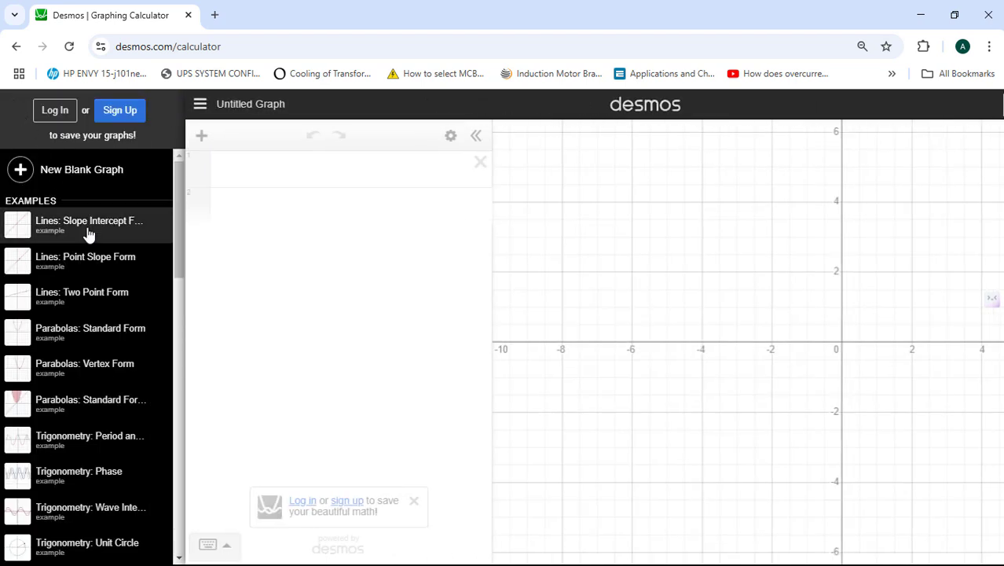
mouse_move(88, 234)
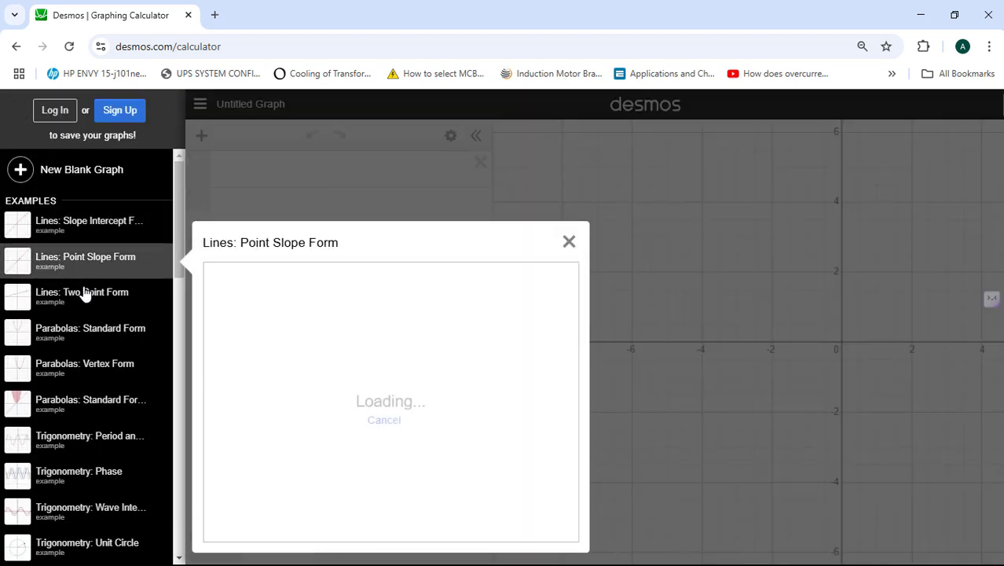
scroll(86, 361, "down", 3)
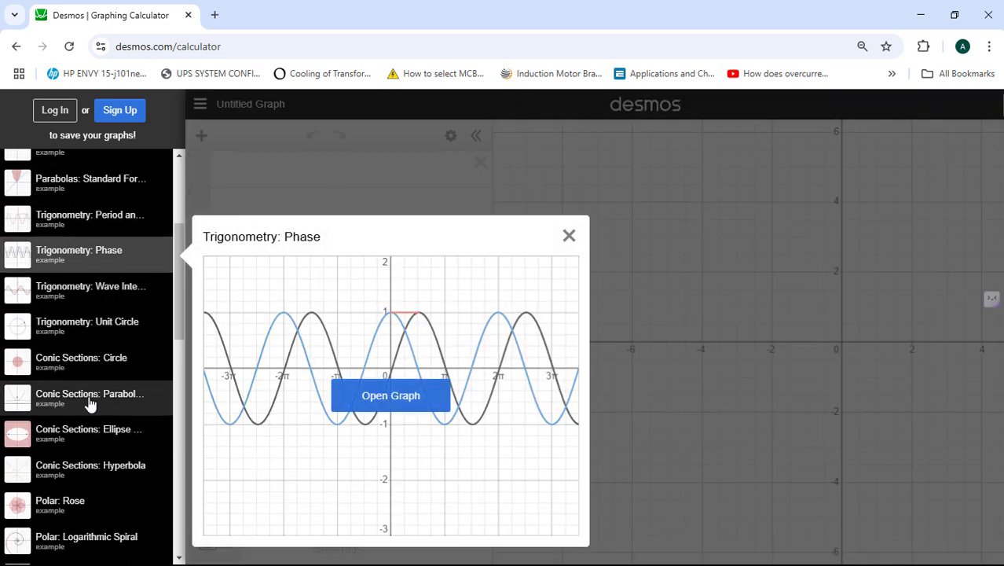
mouse_move(88, 414)
scroll(90, 420, "down", 2)
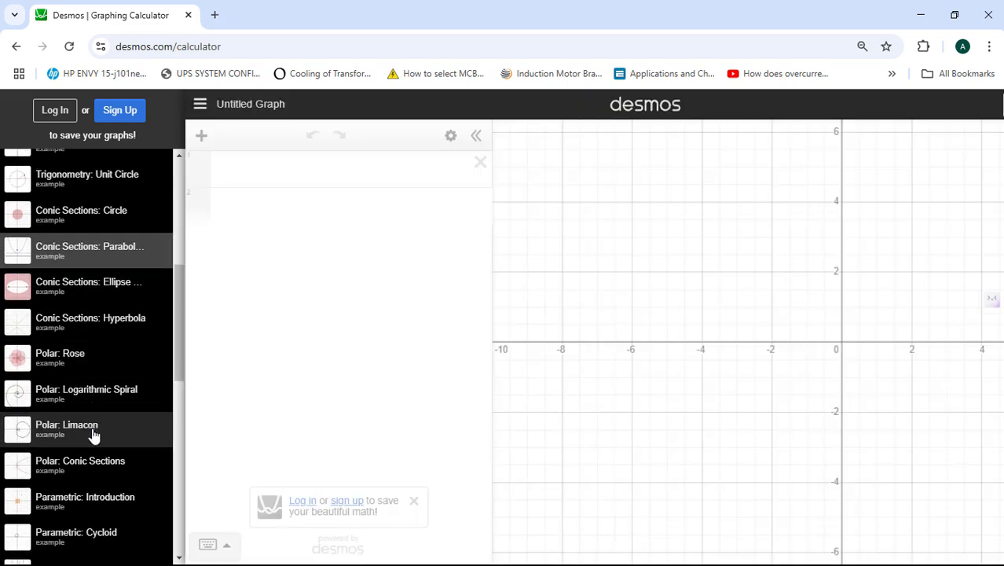
mouse_move(93, 430)
scroll(95, 428, "down", 2)
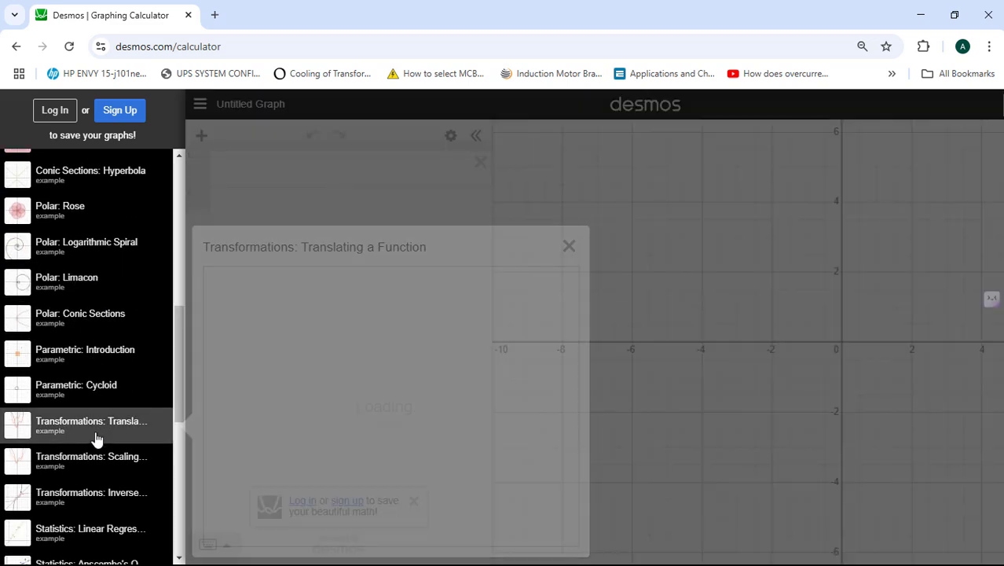
mouse_move(85, 508)
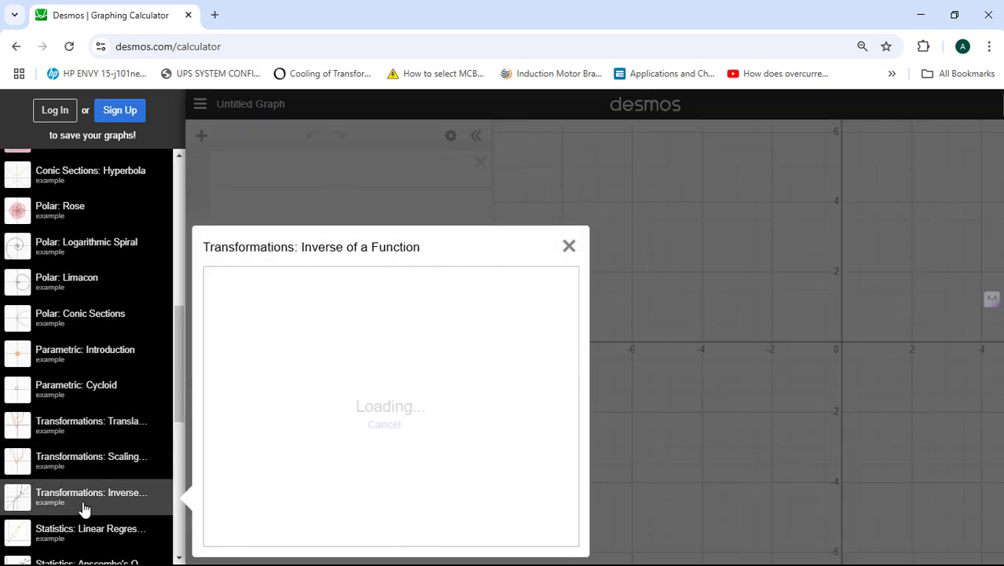
scroll(85, 508, "down", 3)
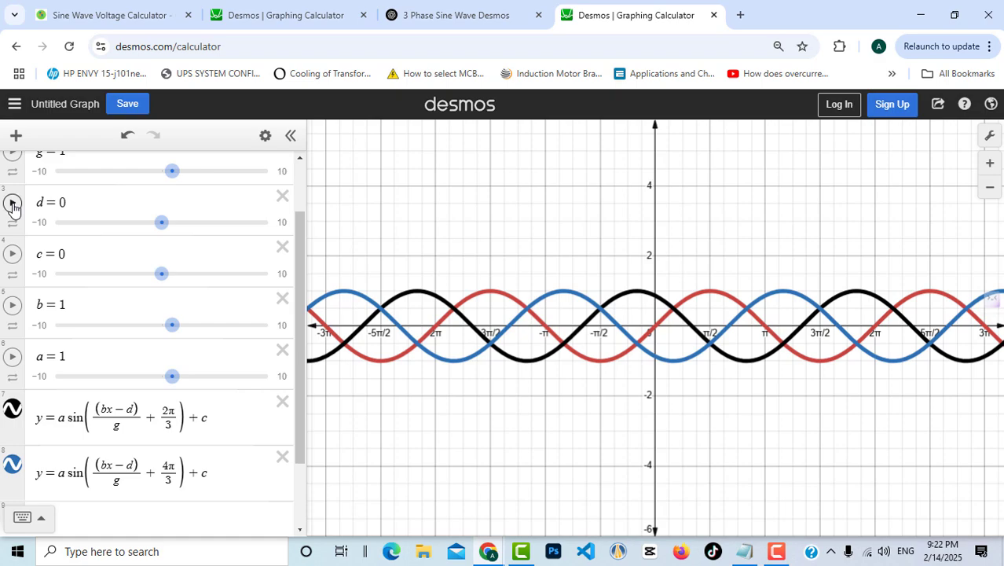
- Play the animation of d for the three-phase graph and watch the waves full width before bringing back the expression list
left_click(11, 203)
left_click(290, 135)
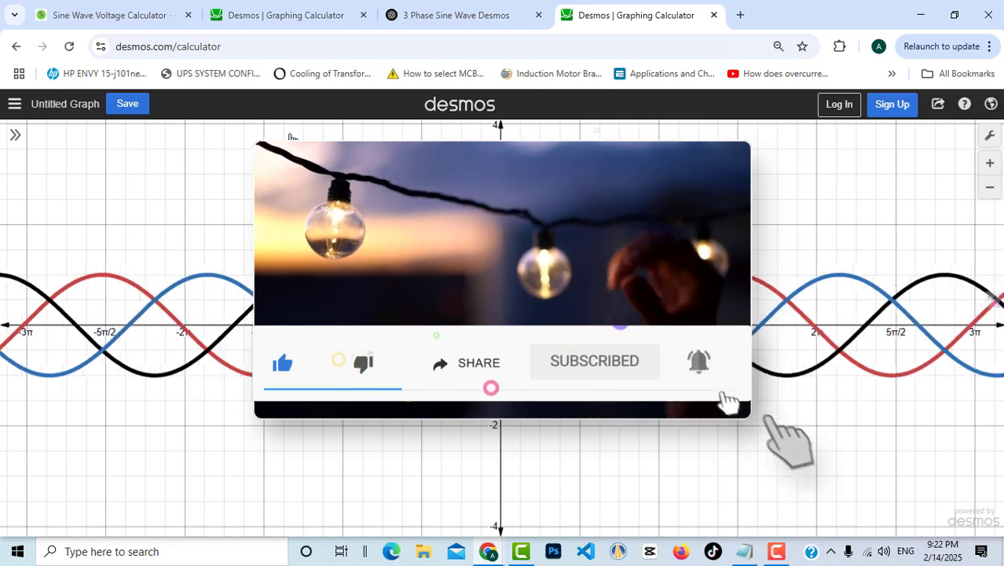
left_click(14, 135)
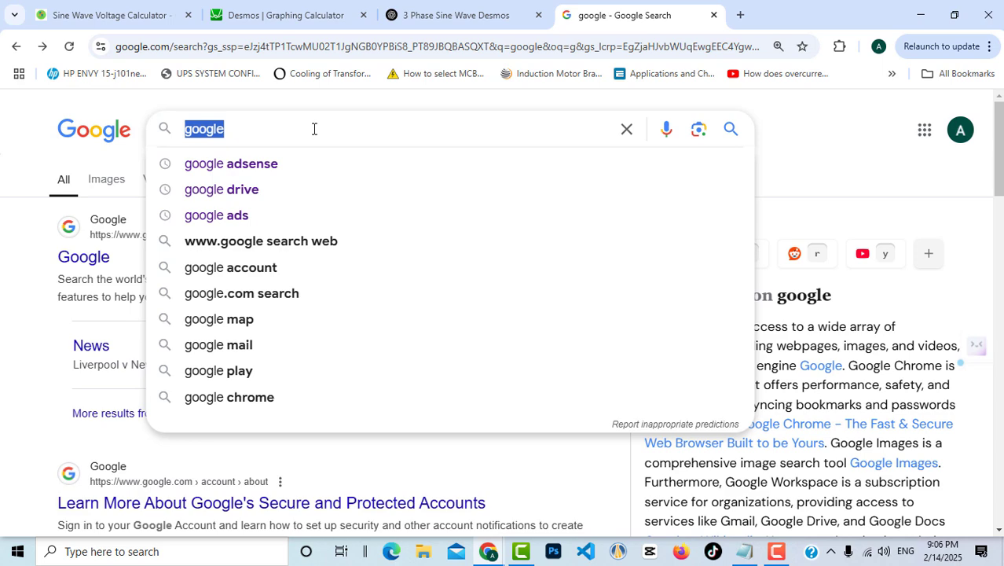
- Search Google for "desmos calculator graphing" and open the Graphing Calculator result
type("desmos")
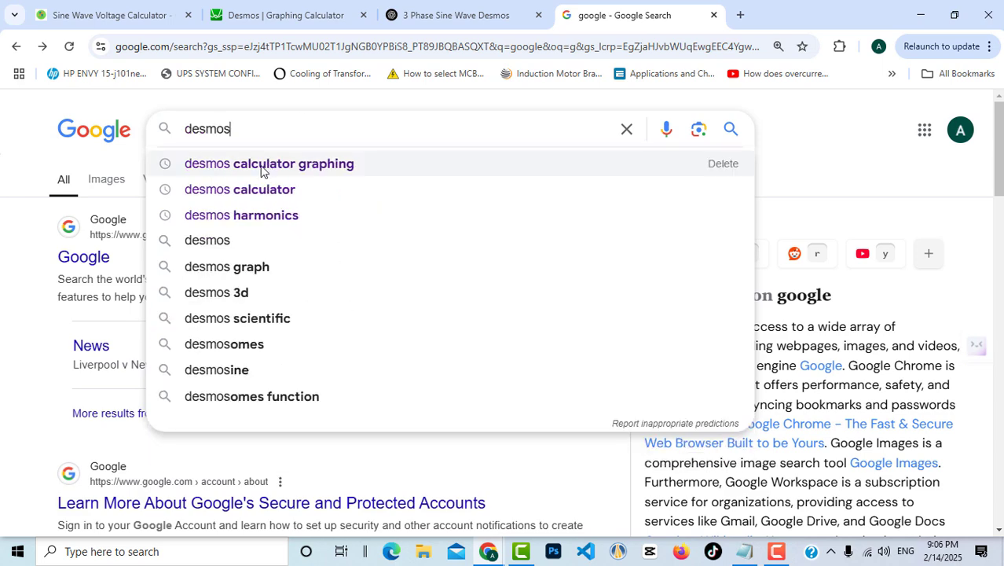
left_click(264, 167)
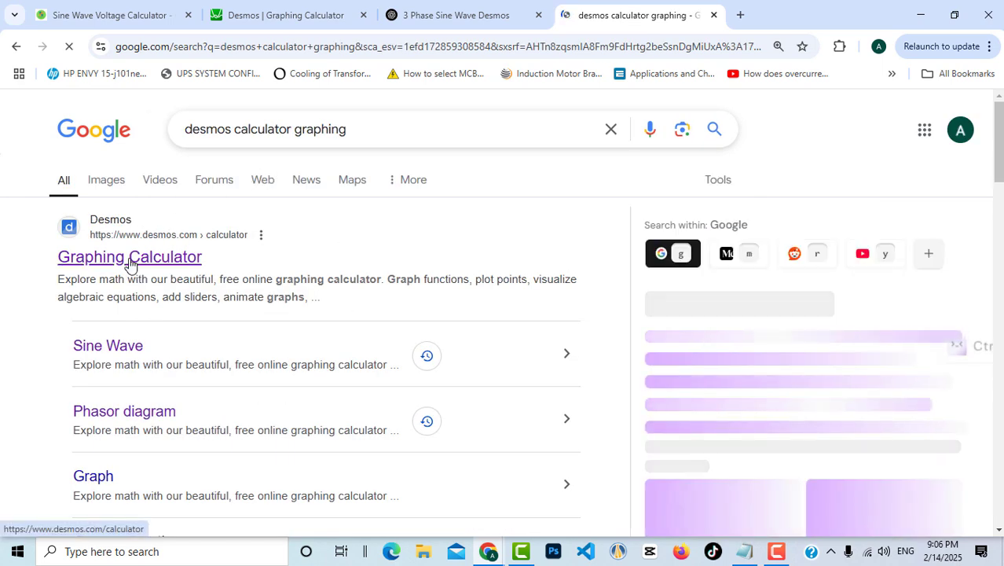
left_click(130, 259)
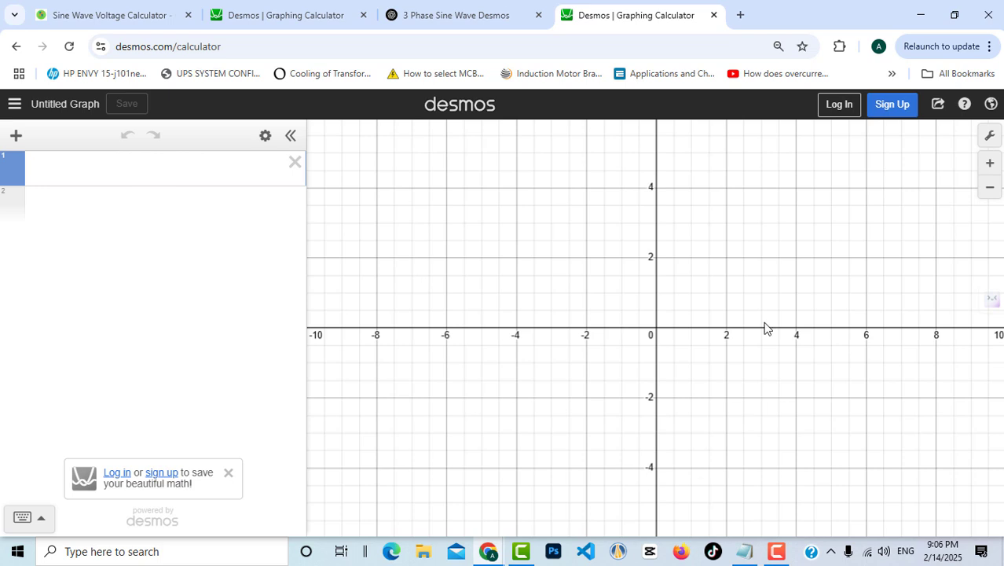
- Switch to the Sine Wave Voltage Calculator page and examine the V and dt terms in the sine wave voltage formula
key("ctrl+Tab")
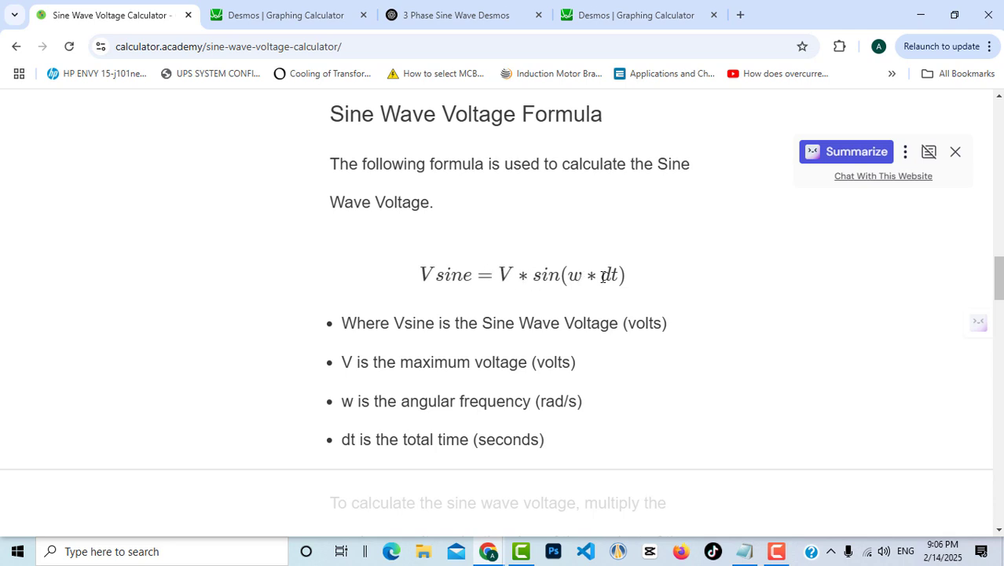
double_click(505, 272)
left_click_drag(588, 296, 644, 280)
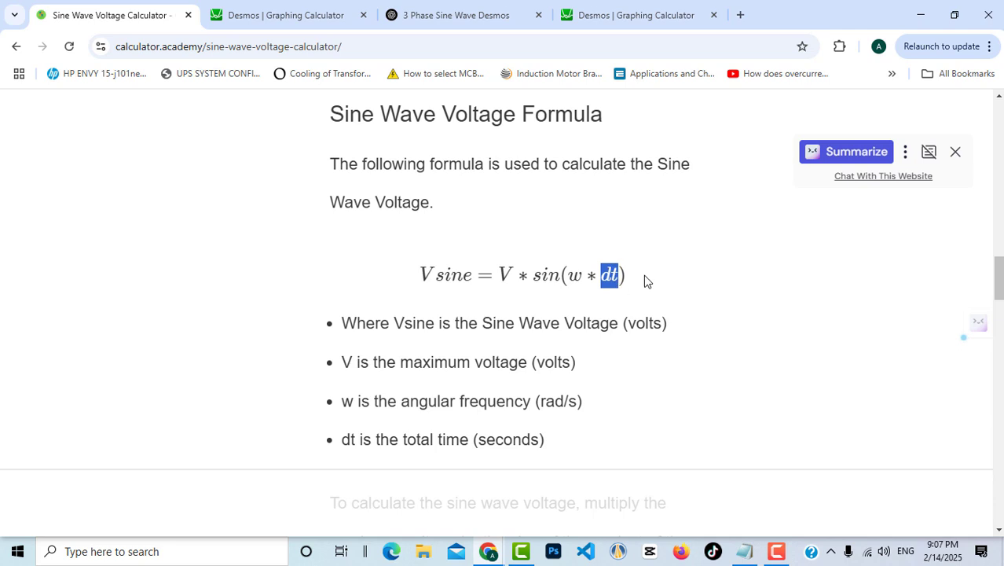
left_click(652, 278)
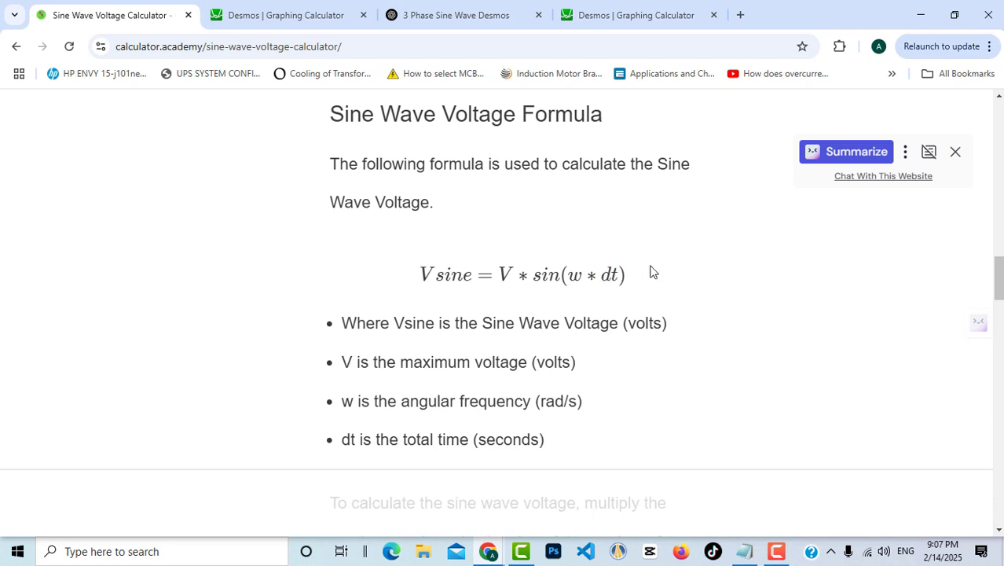
- Return to the blank Desmos graph and enter the function y = sin x as the first expression
left_click(605, 15)
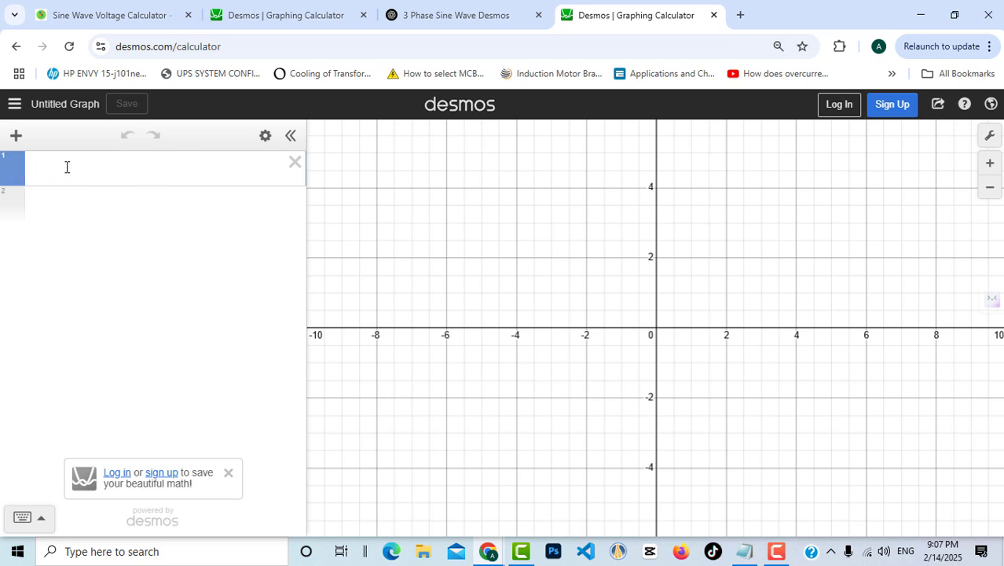
type("y")
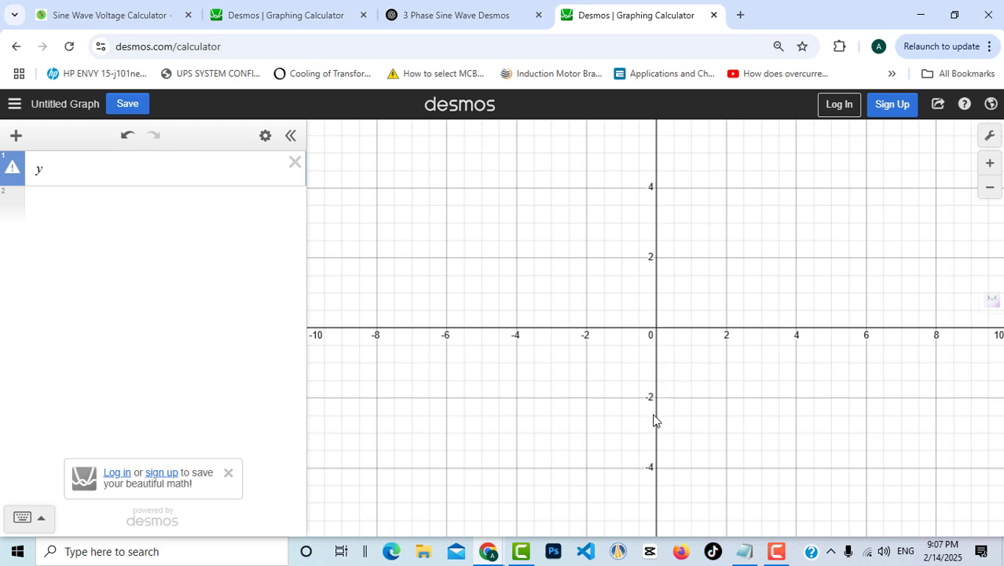
type("=xinx")
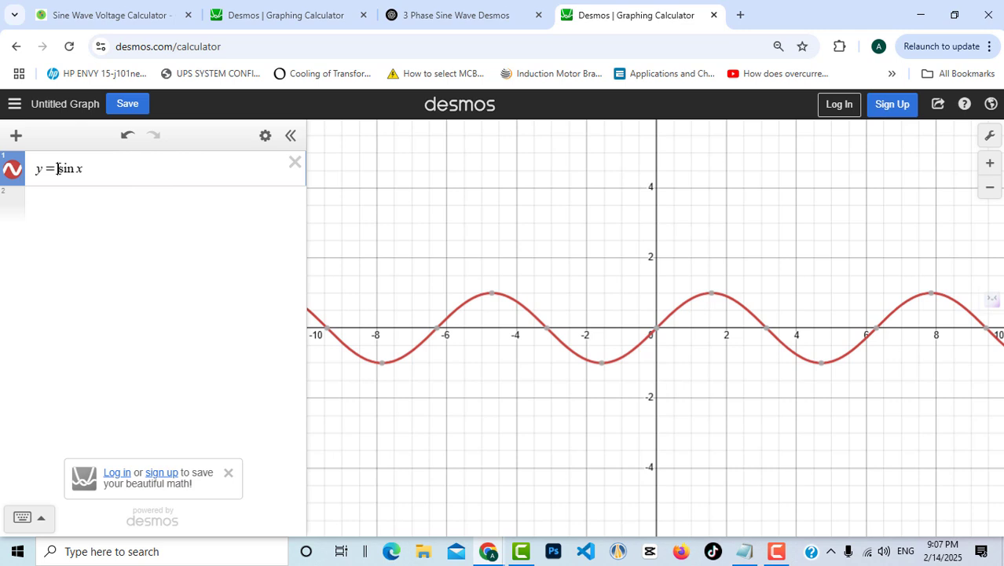
- Add the amplitude coefficient a in front of sin x and create a slider for it
left_click(58, 168)
type("a")
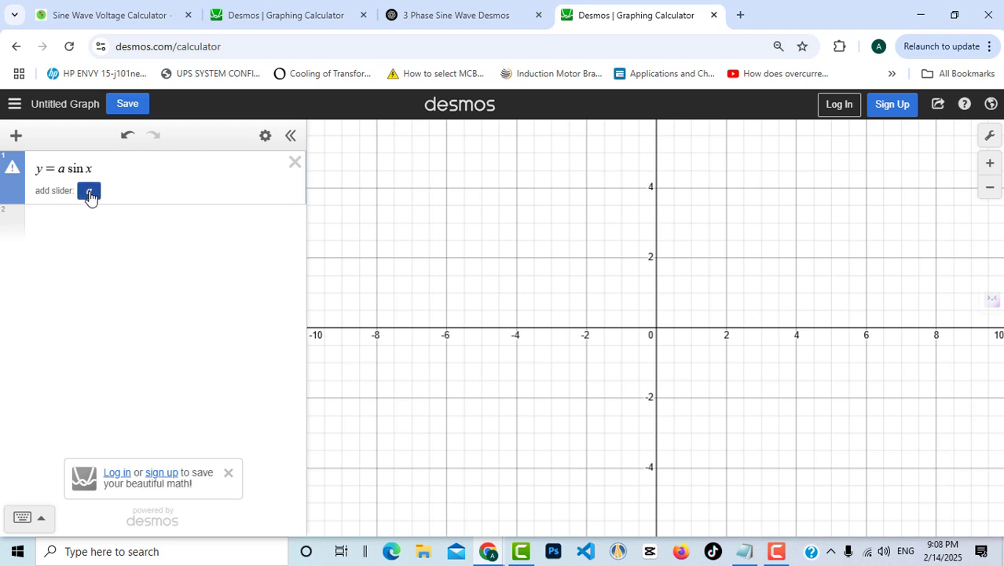
left_click(90, 195)
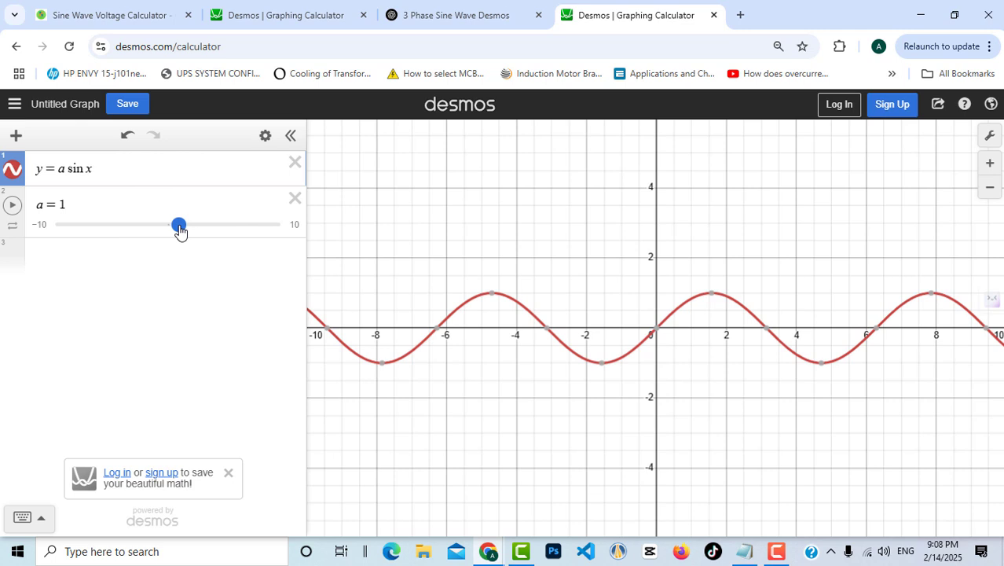
- Try an amplitude of 2.5 with the slider for a, and set a back to 1
mouse_move(180, 229)
left_mouse_down()
mouse_move(220, 230)
mouse_move(117, 226)
mouse_move(196, 225)
left_mouse_up()
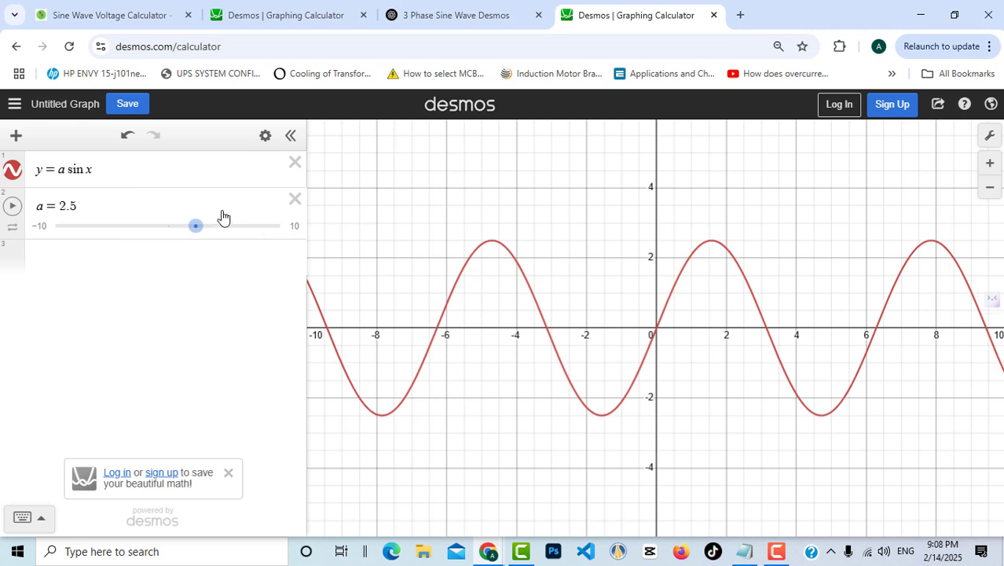
left_click_drag(77, 206, 56, 207)
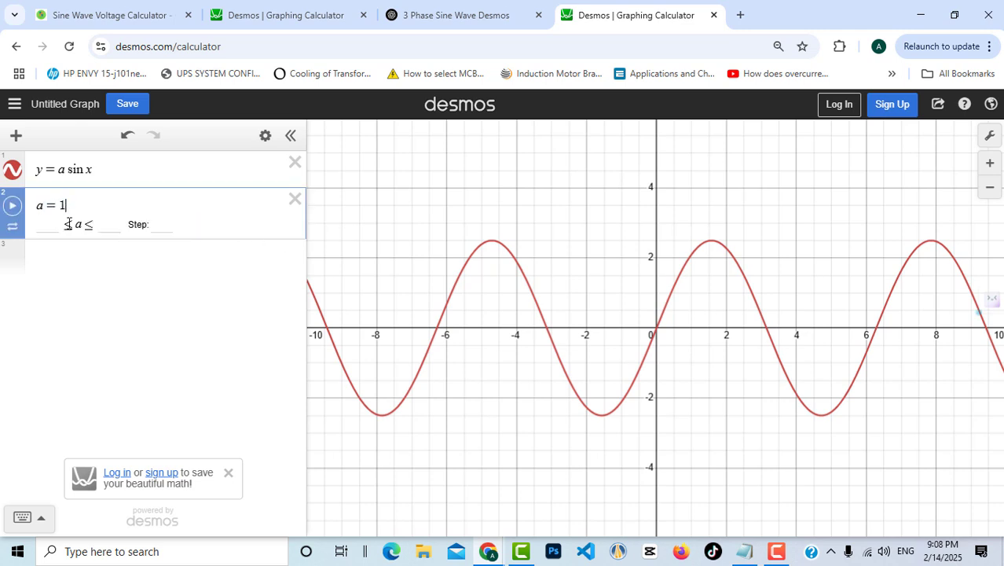
left_click(93, 296)
left_click(73, 204)
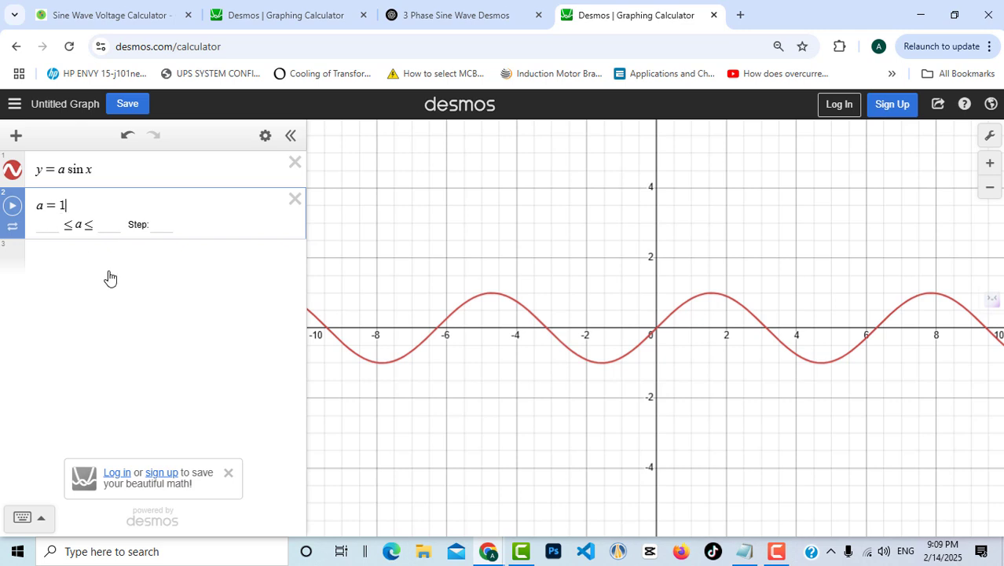
left_click(255, 308)
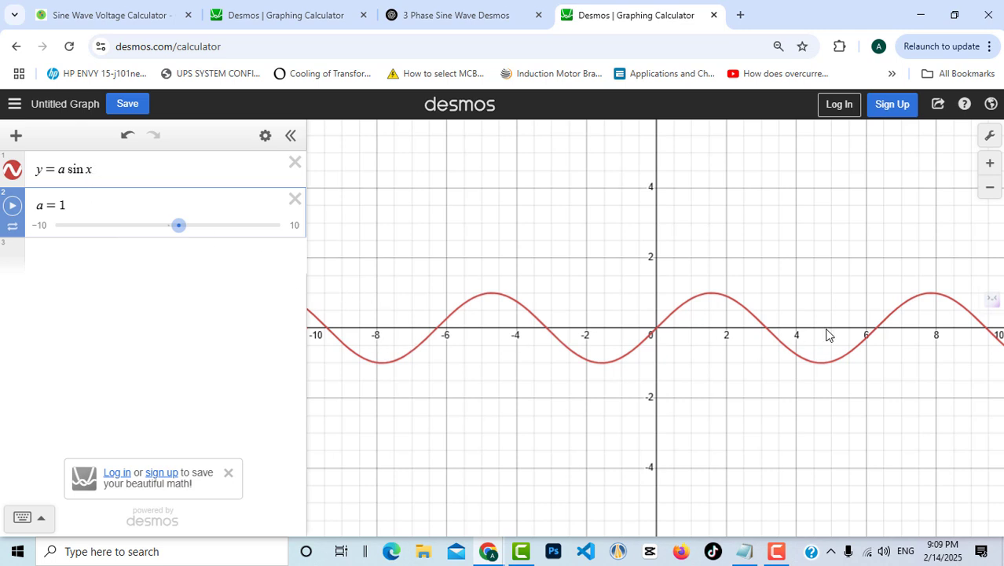
- Insert the coefficient b before x so the function reads y = a sin bx, and create a slider for b
left_click(87, 170)
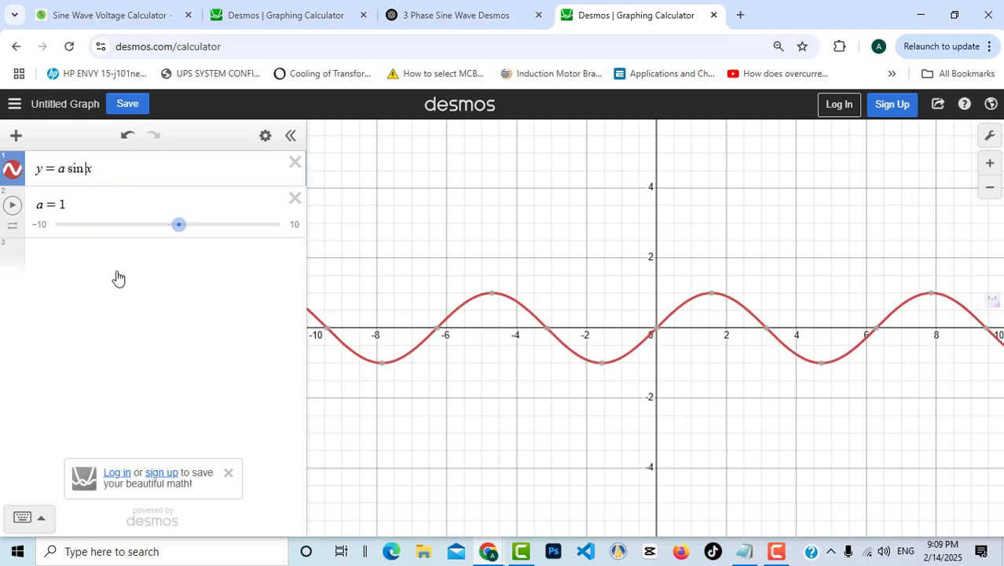
type("b")
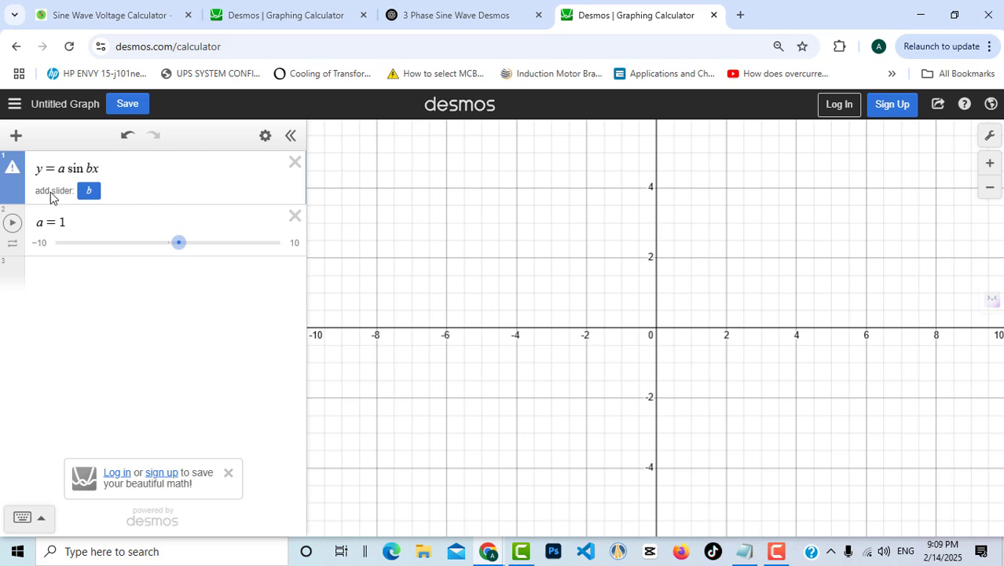
left_click(90, 191)
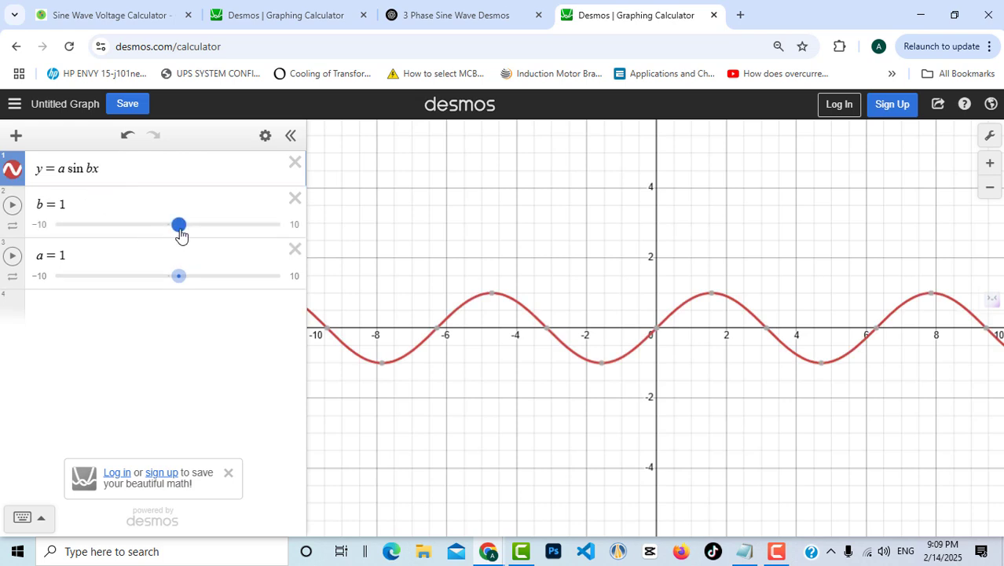
- Try b values of 2.3 and 1.6 with its slider, and set b back to 1
mouse_move(179, 228)
left_mouse_down()
mouse_move(195, 228)
mouse_move(169, 229)
mouse_move(194, 230)
left_mouse_up()
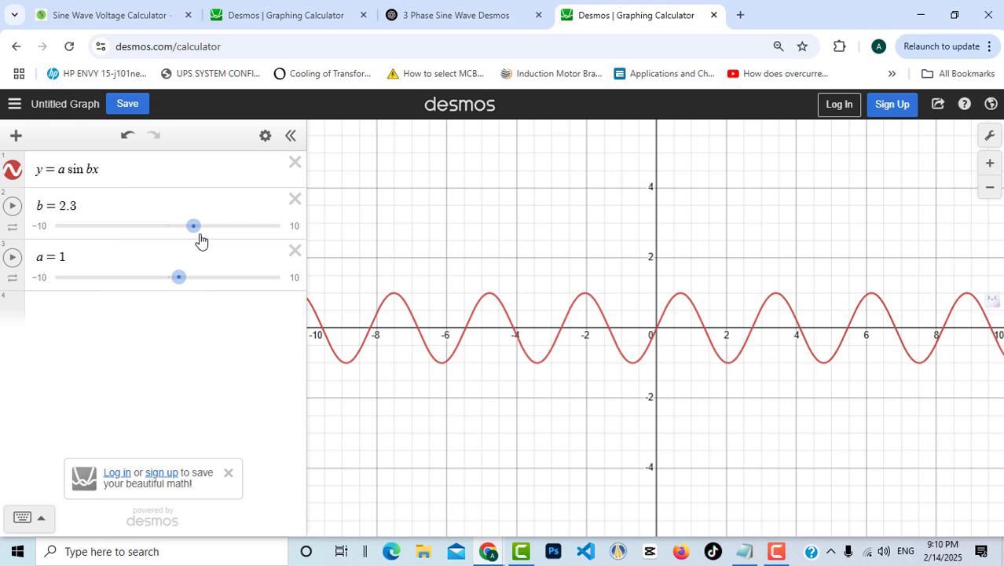
mouse_move(201, 229)
left_mouse_down()
mouse_move(215, 235)
mouse_move(179, 233)
mouse_move(191, 235)
left_mouse_up()
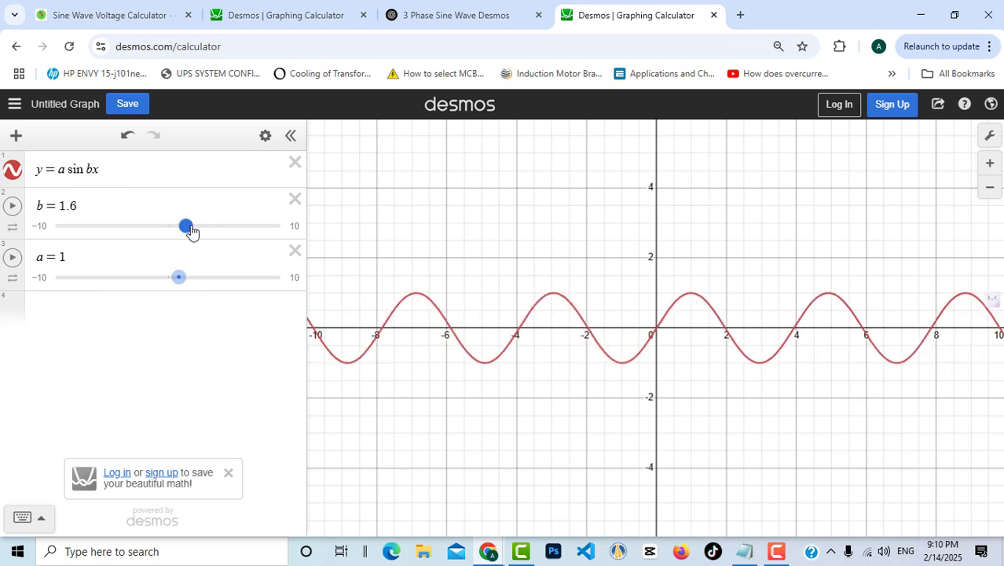
left_click_drag(79, 204, 63, 204)
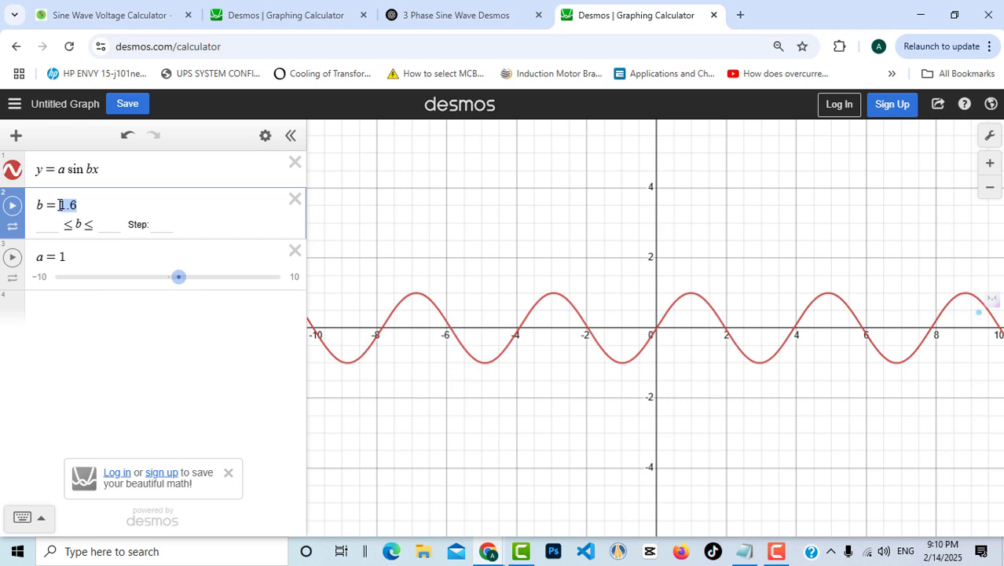
type("1")
key("Return")
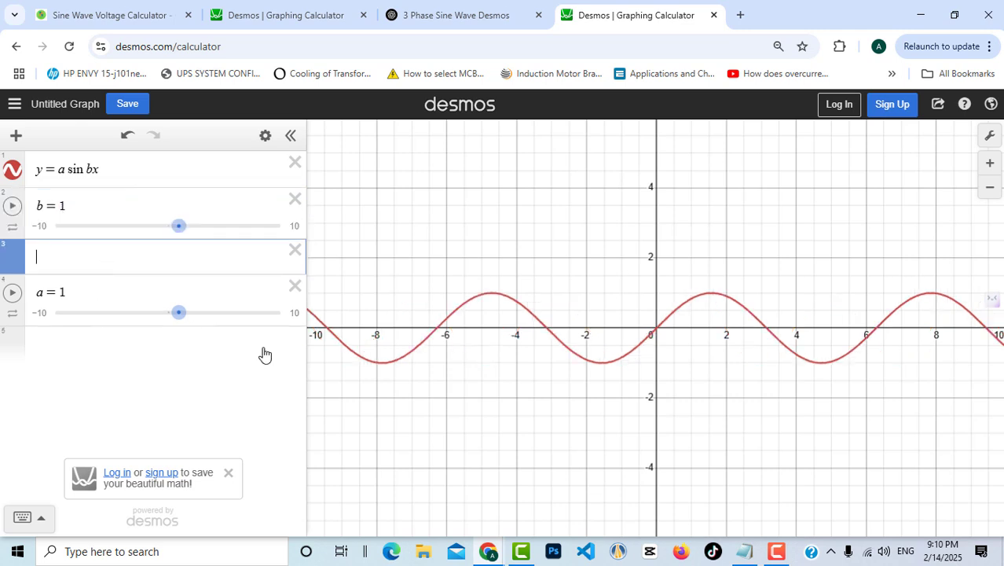
left_click(248, 391)
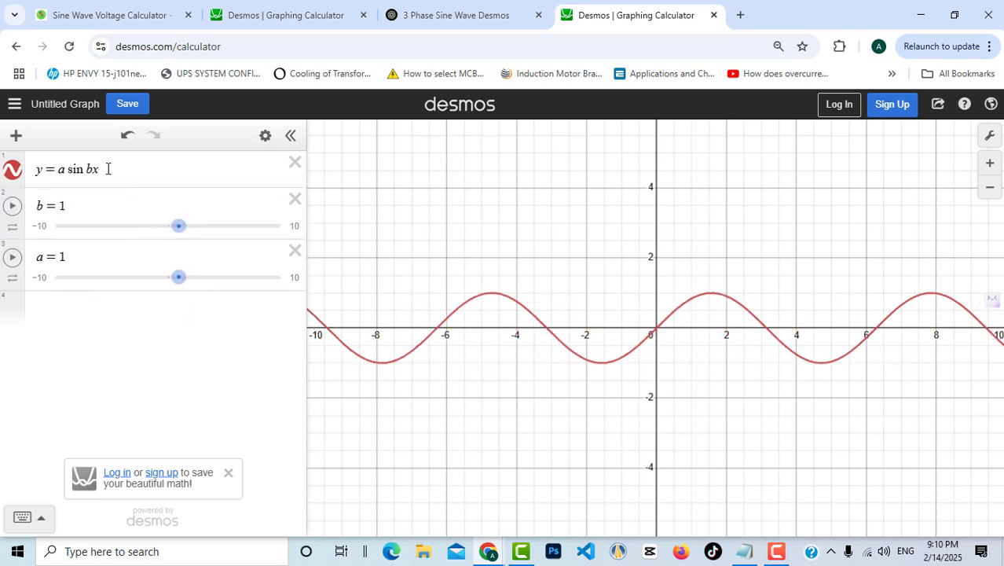
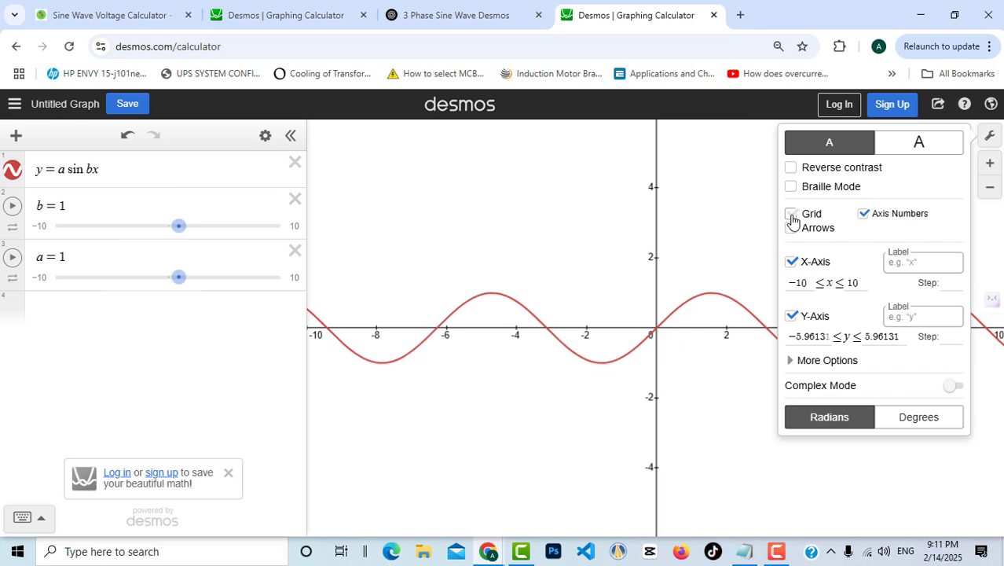
- Try the graph without the grid and without minor gridlines, and turn both back on
left_click(791, 215)
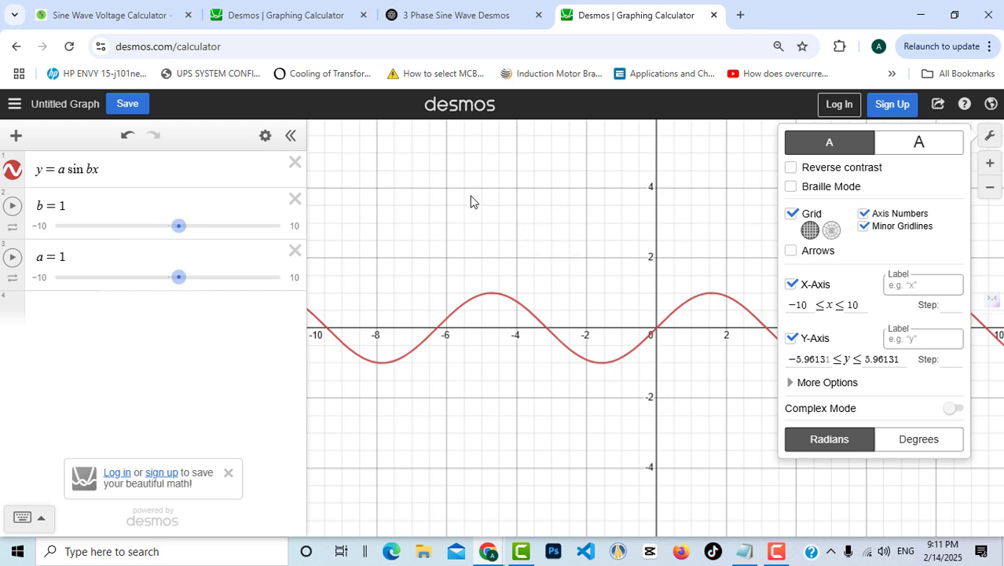
left_click(864, 228)
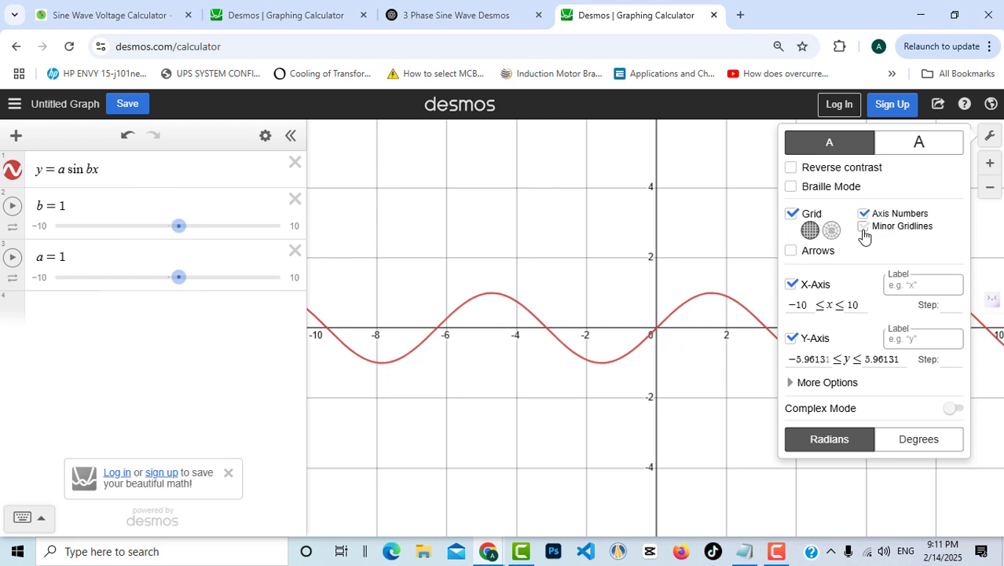
left_click(863, 228)
left_click(863, 227)
left_click(864, 228)
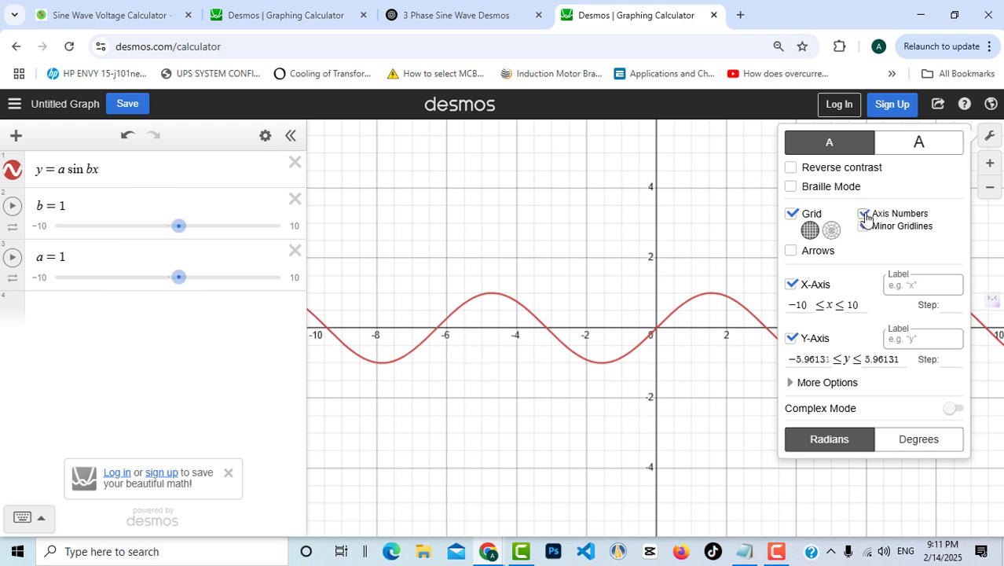
- Turn on the axis arrows, try them on the positive ends only, and choose arrows at both ends
left_click(792, 253)
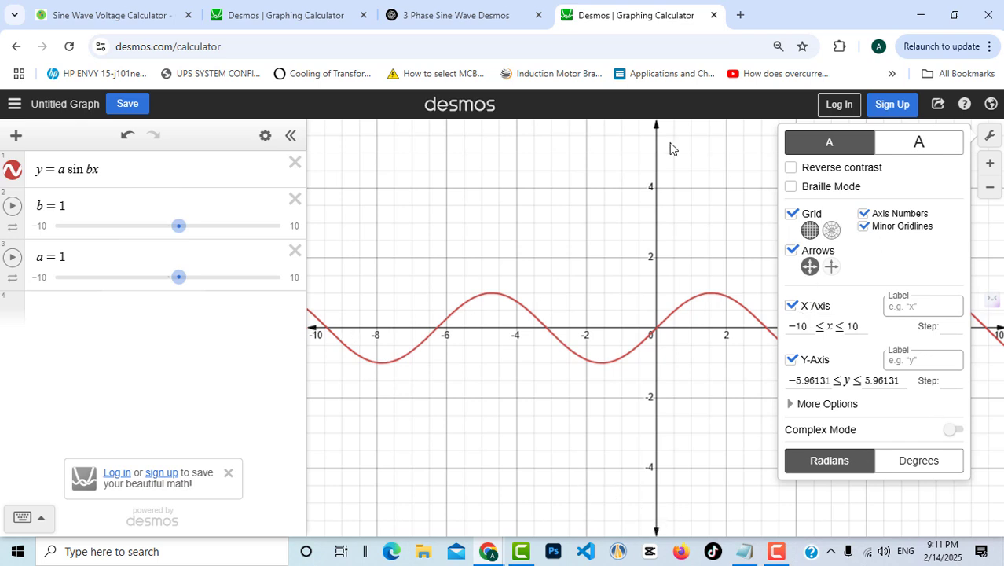
left_click(831, 266)
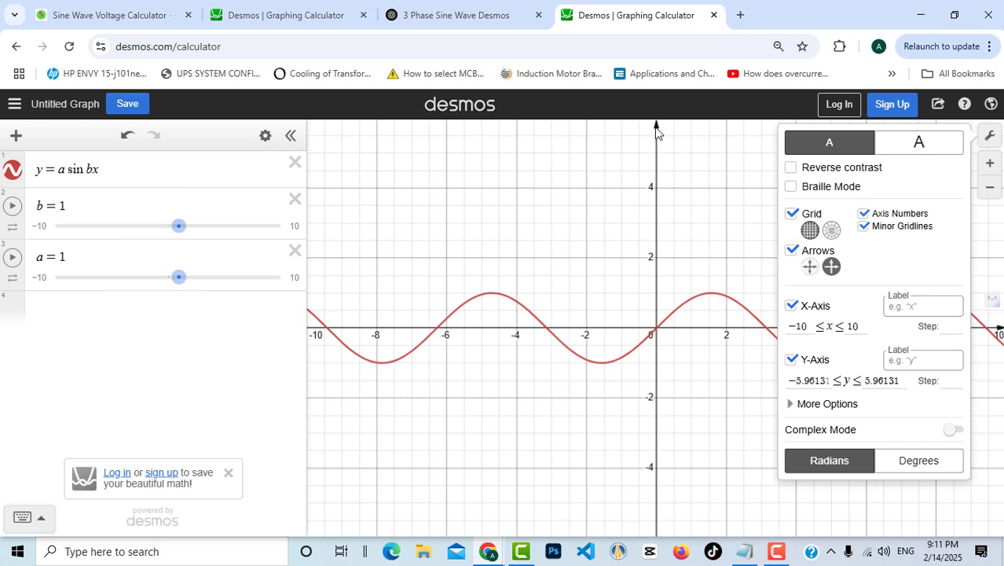
left_click(809, 268)
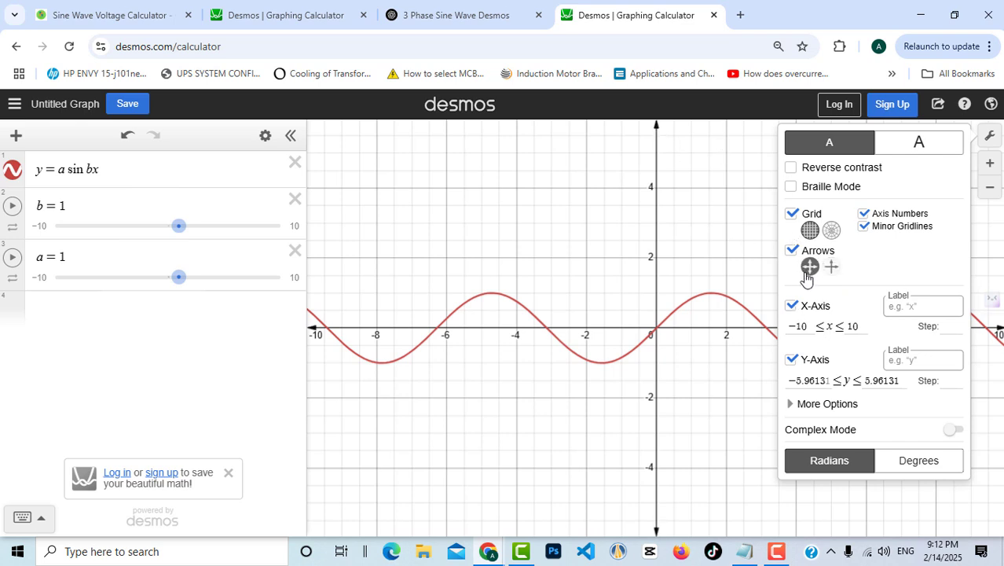
- Try hiding the x-axis and the y-axis one at a time, and show each again
left_click(792, 306)
left_click(792, 306)
left_click(792, 360)
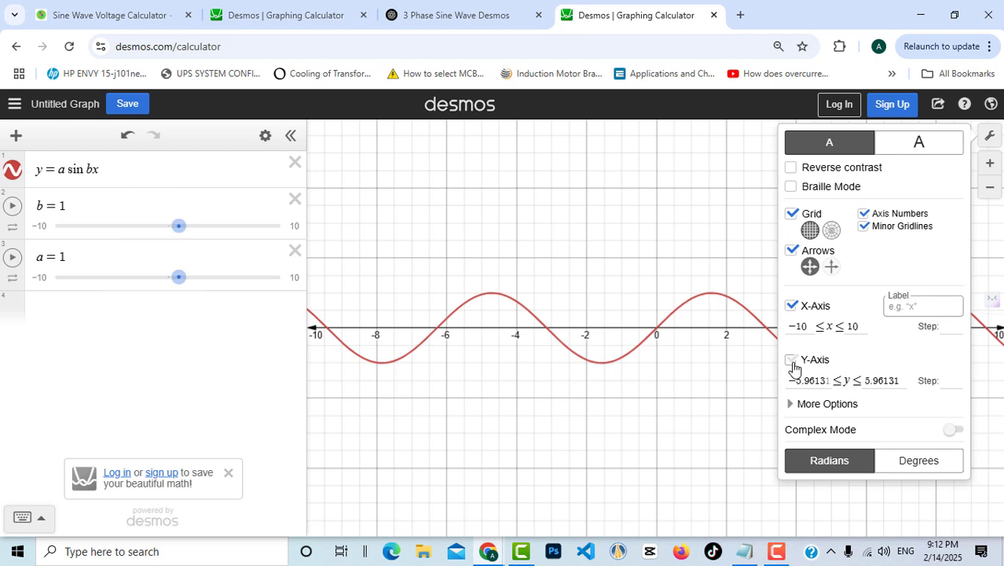
left_click(792, 360)
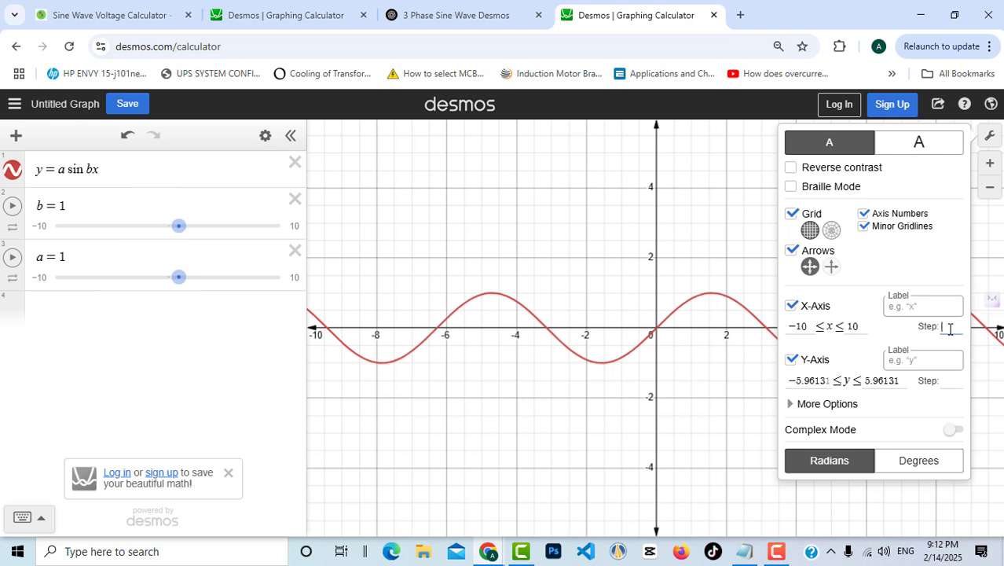
- Set the x-axis step to π/2 and leave the y-axis step empty
type("i")
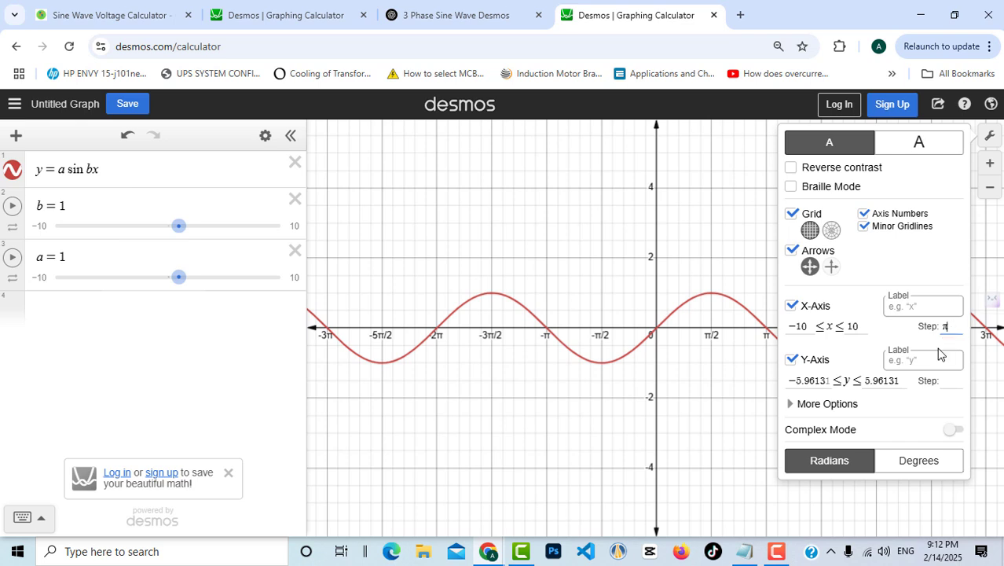
type("/")
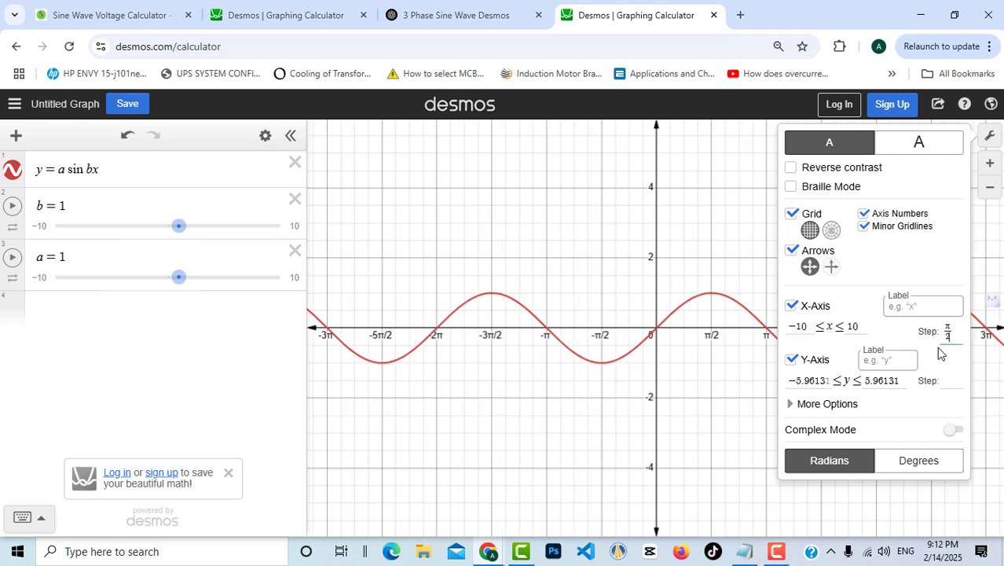
type("2")
left_click(954, 380)
- Try a logarithmic scale for the x-axis, return it to linear, and close the graph settings
left_click(791, 405)
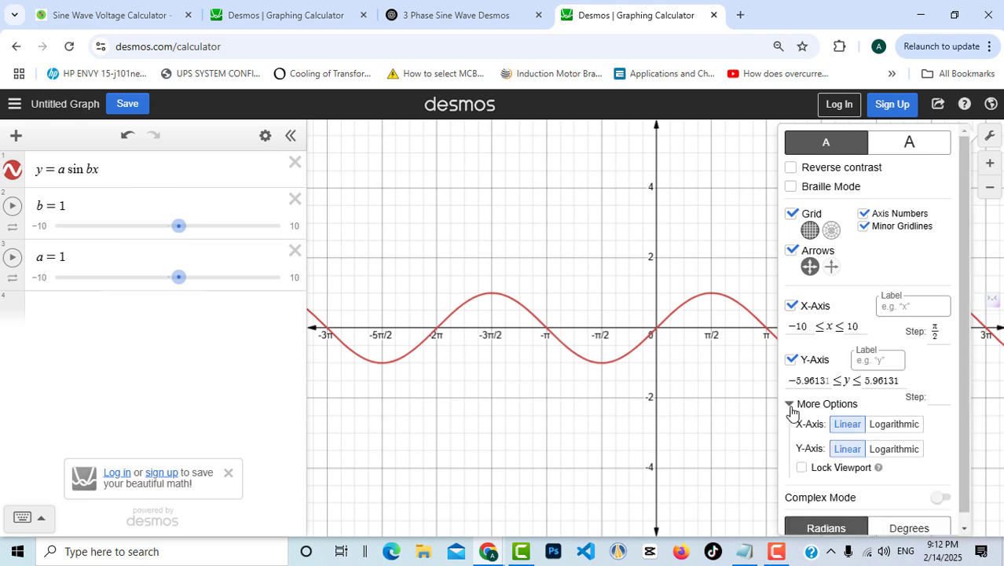
scroll(817, 400, "down", 1)
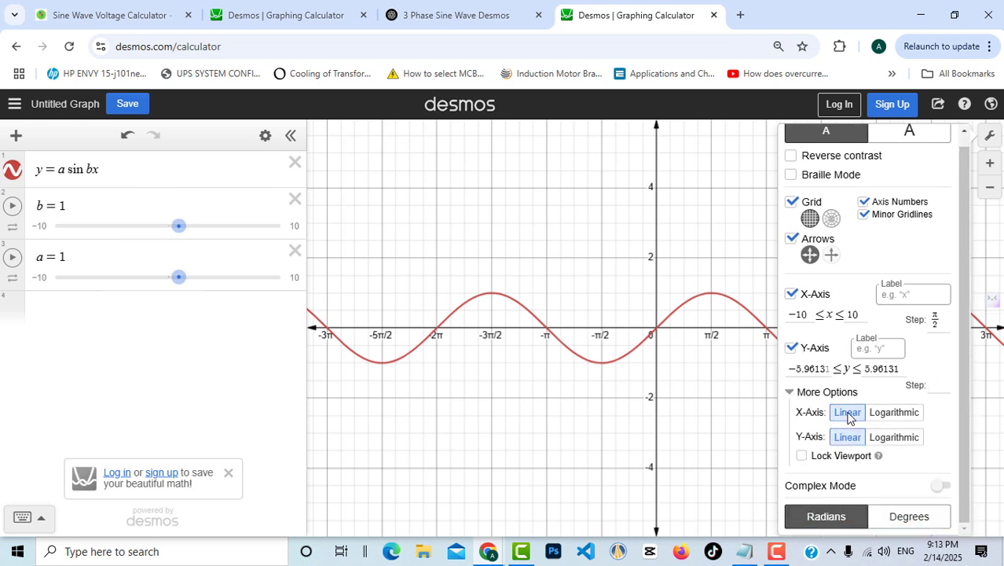
left_click(890, 412)
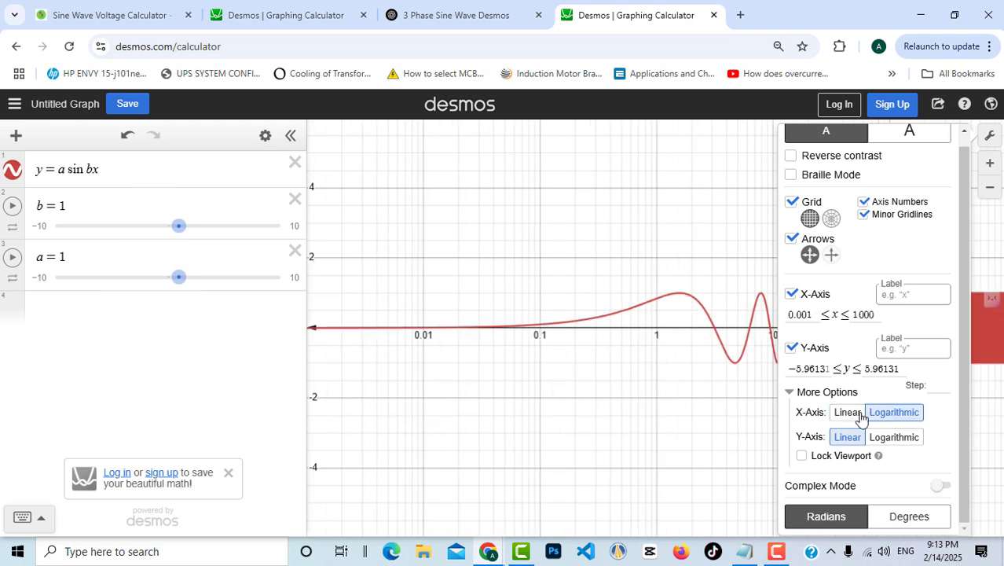
left_click(852, 418)
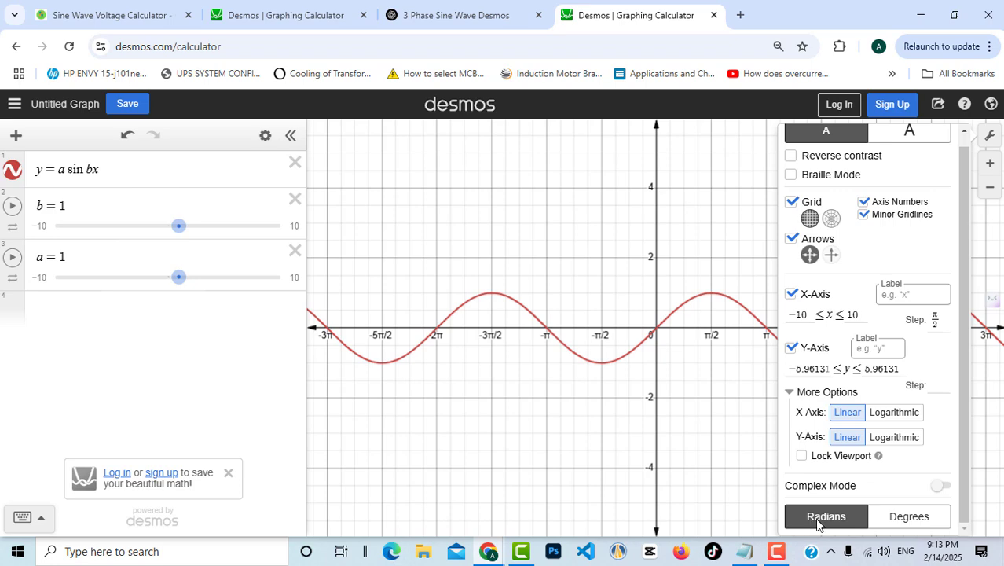
left_click(989, 136)
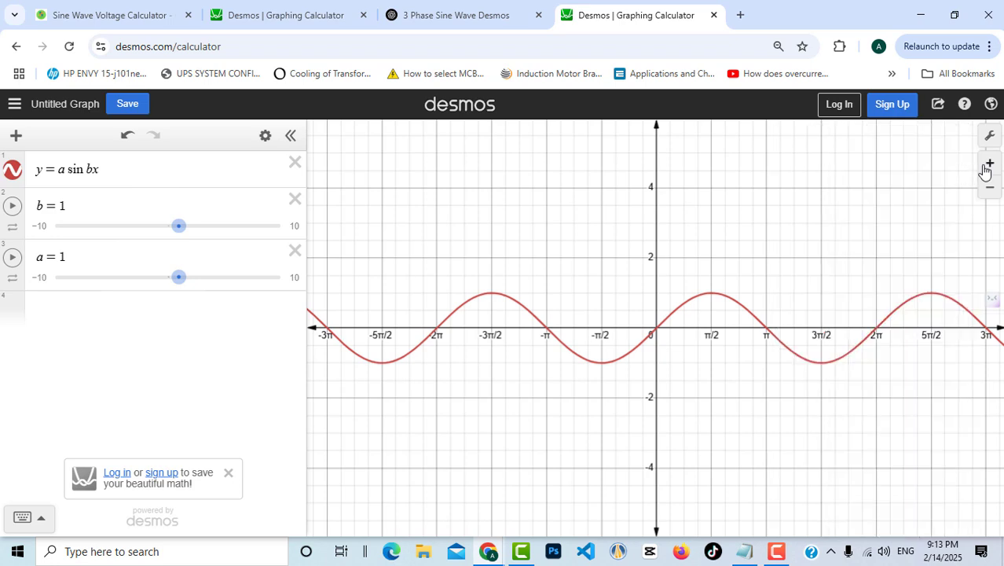
- Try zooming and panning the graph, and restore its default view
left_click(986, 167)
left_click(989, 191)
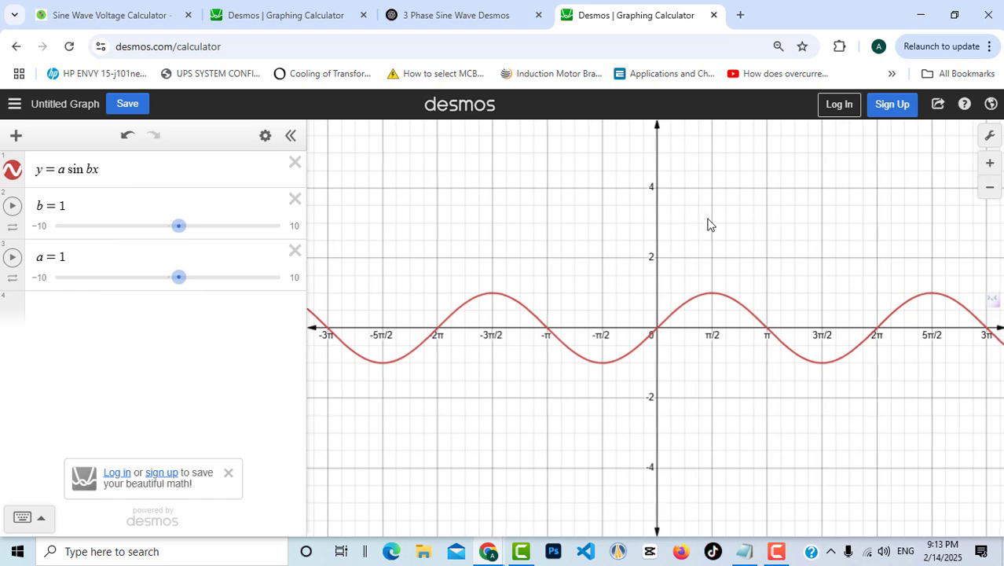
left_click_drag(707, 224, 830, 319)
left_click_drag(573, 198, 629, 233)
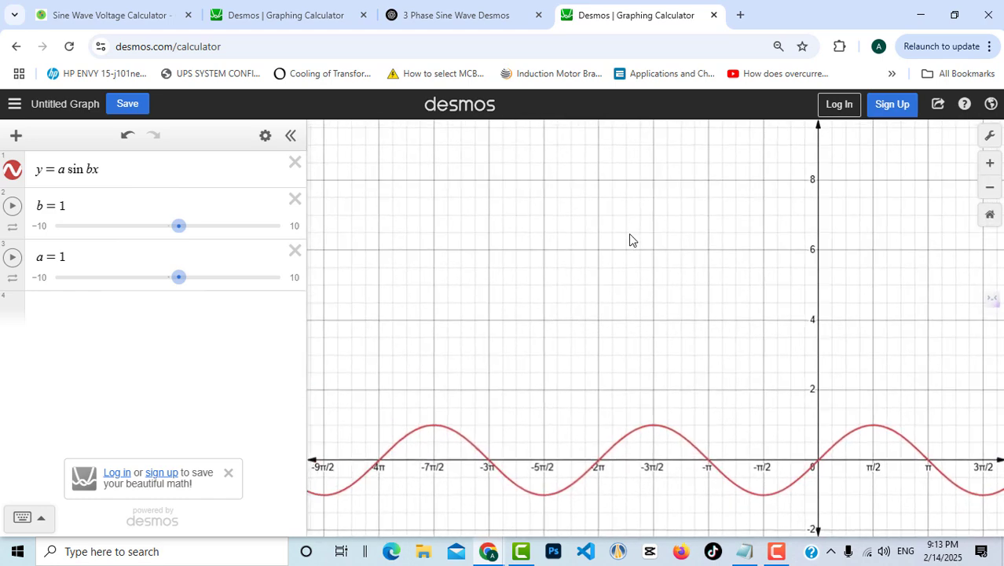
left_click_drag(786, 271, 723, 282)
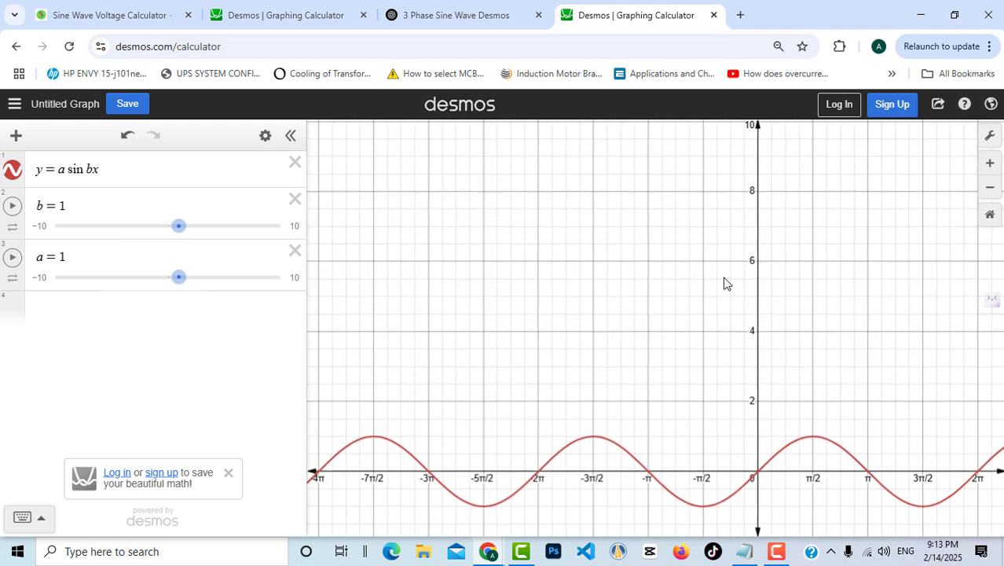
left_click(989, 216)
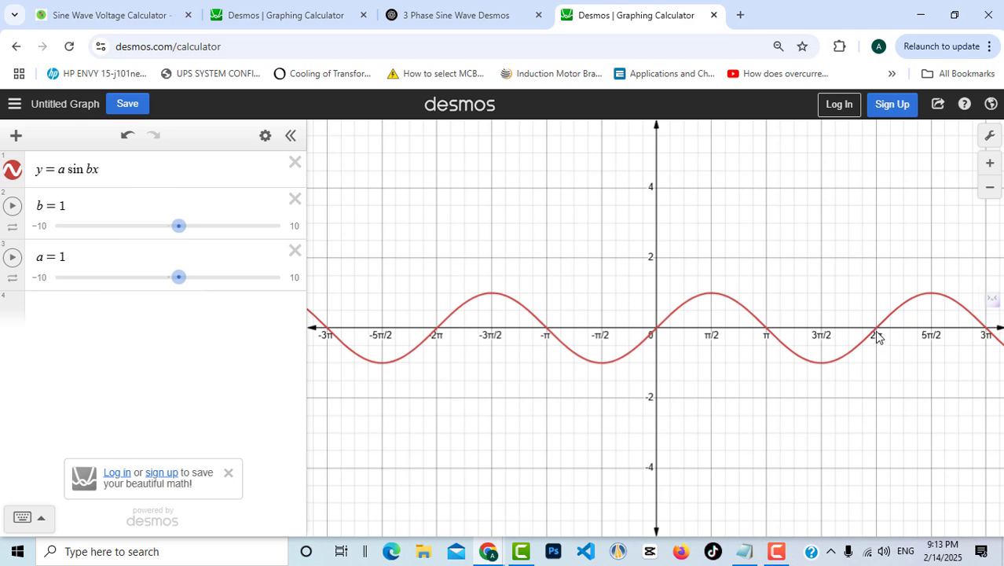
- Append + c to the function so it reads y = a sin bx + c, and create a slider for c
left_click(127, 166)
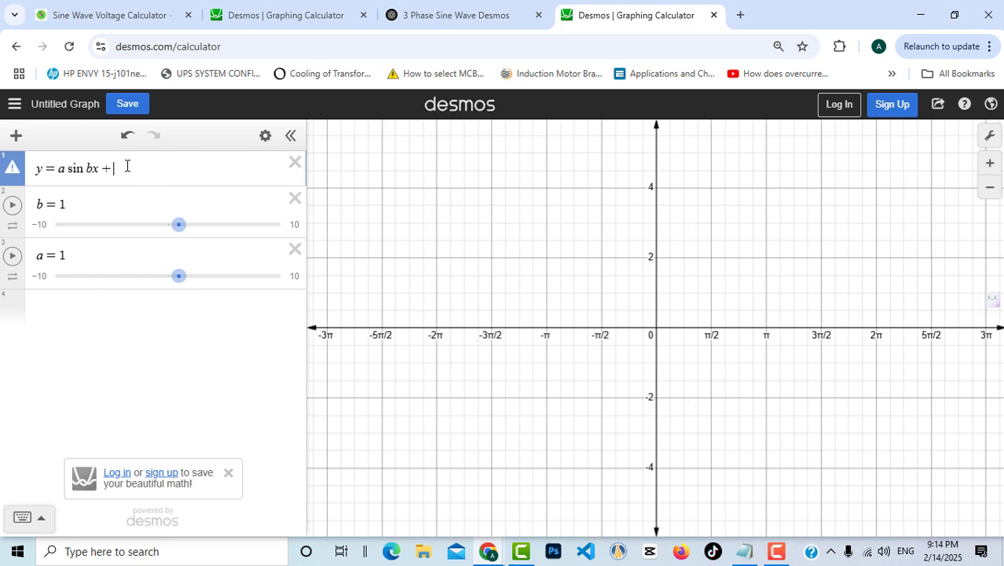
type("+ c")
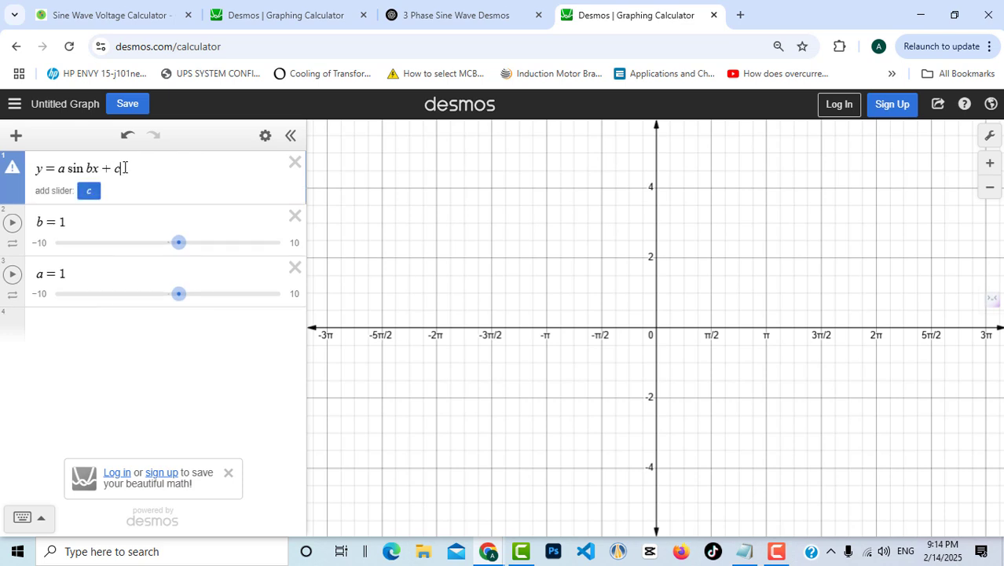
left_click(87, 193)
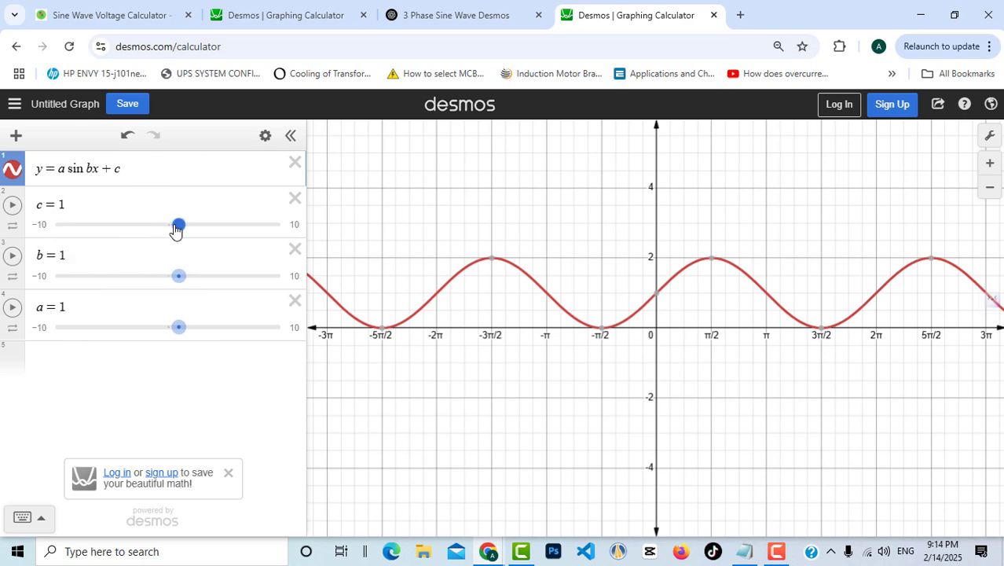
- Try shifting the wave vertically with the slider for c, and set c to 0
mouse_move(177, 227)
left_mouse_down()
mouse_move(160, 231)
mouse_move(208, 233)
mouse_move(190, 228)
left_mouse_up()
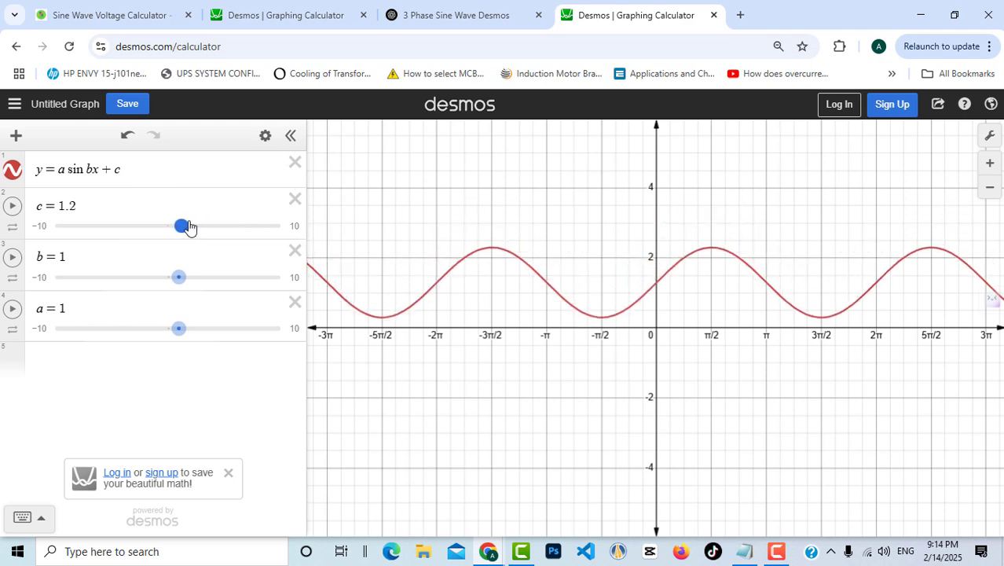
double_click(62, 206)
type("0")
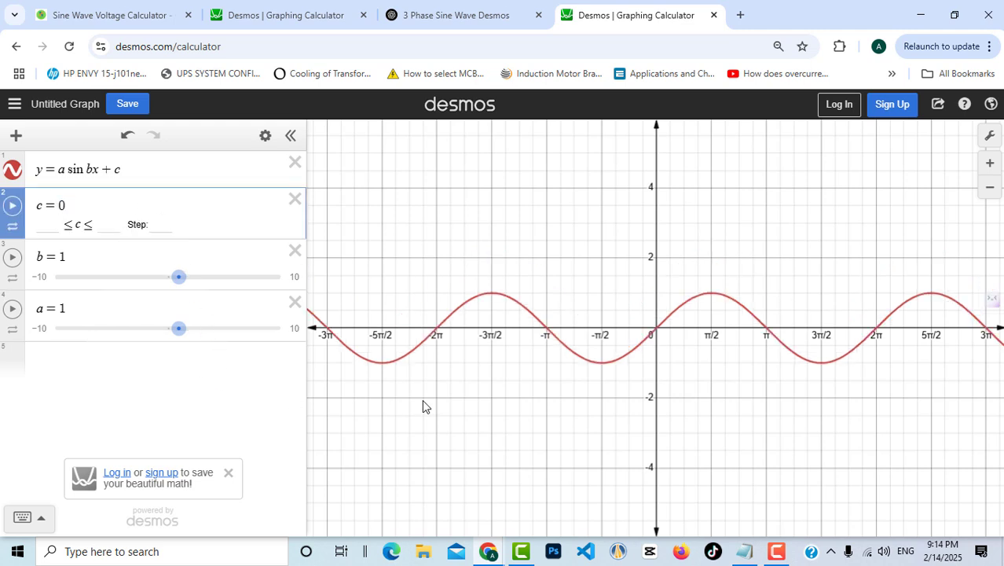
left_click_drag(423, 401, 421, 398)
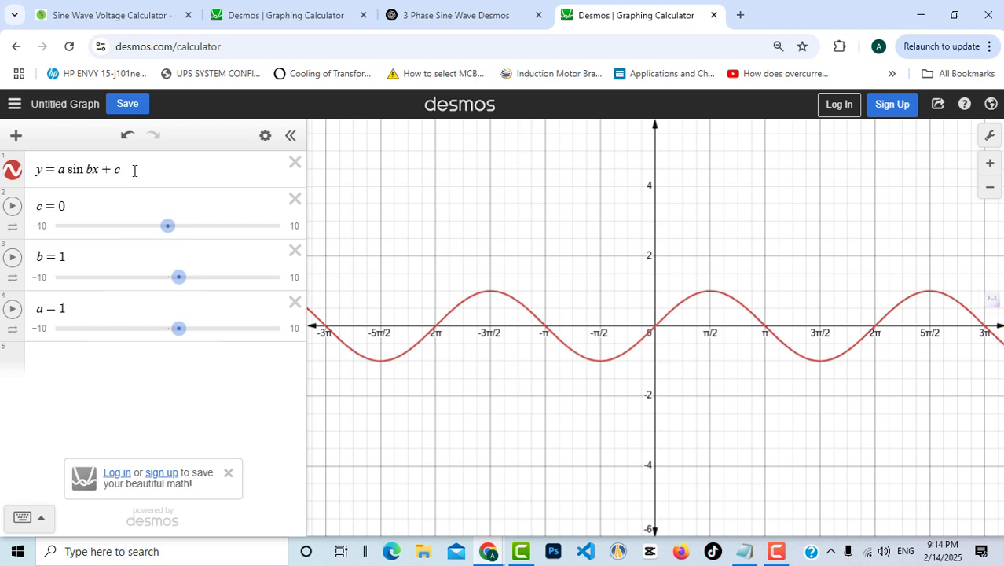
- Insert − d after bx so the function reads y = a sin bx − d + c, and create a slider for d
left_click(98, 169)
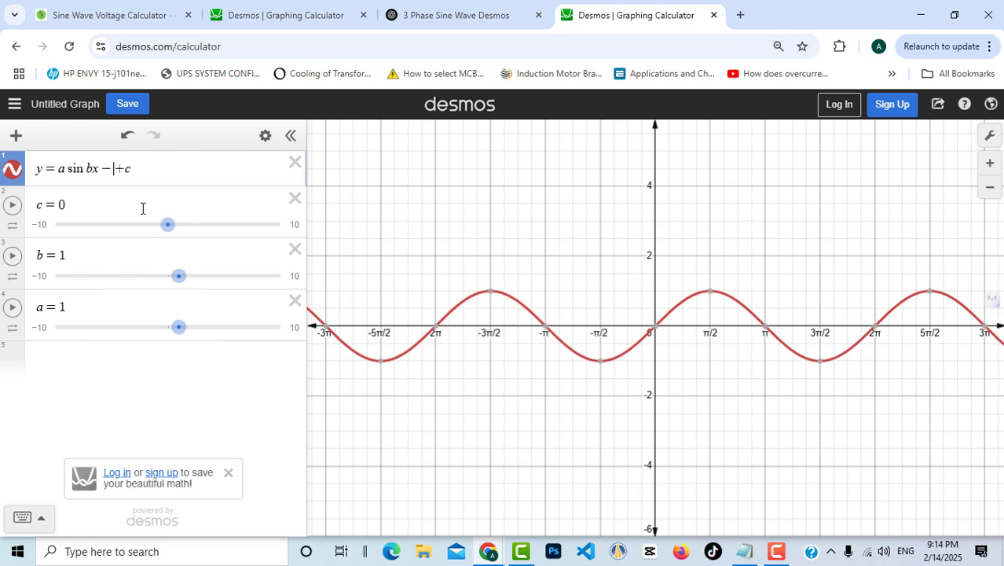
type("-d")
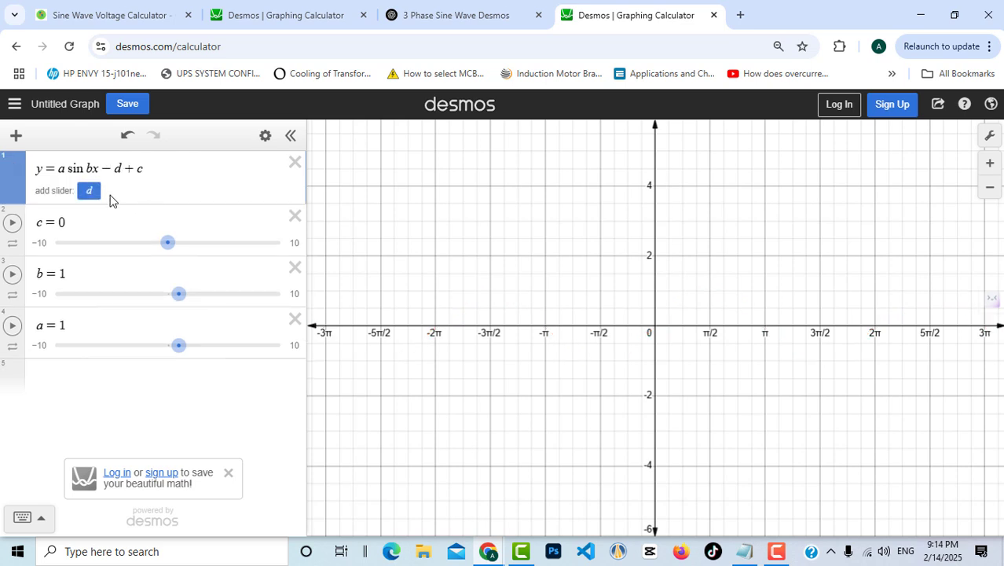
left_click(88, 191)
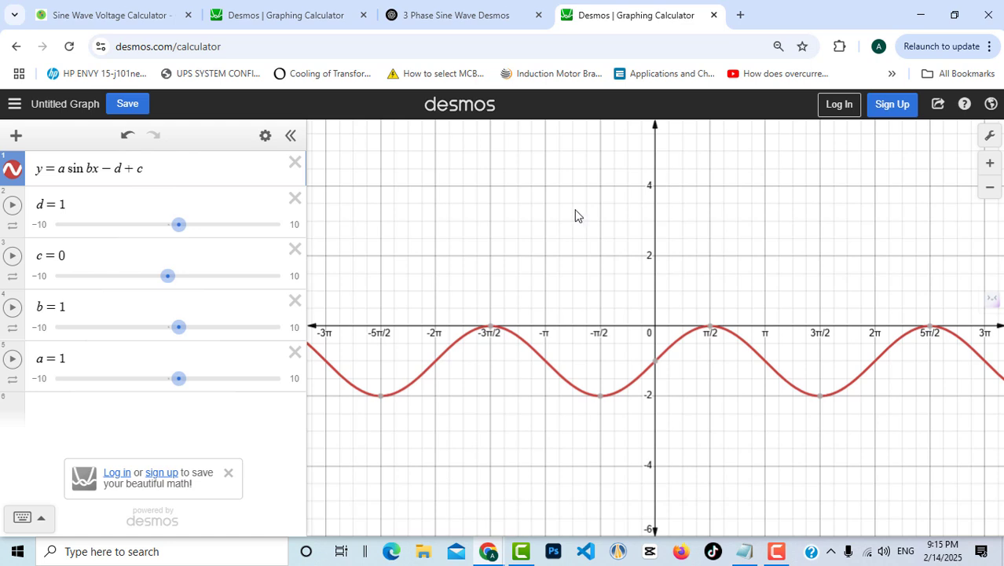
- Enclose bx − d in parentheses so the function reads y = a sin(bx − d) + c
left_click(123, 168)
type(")")
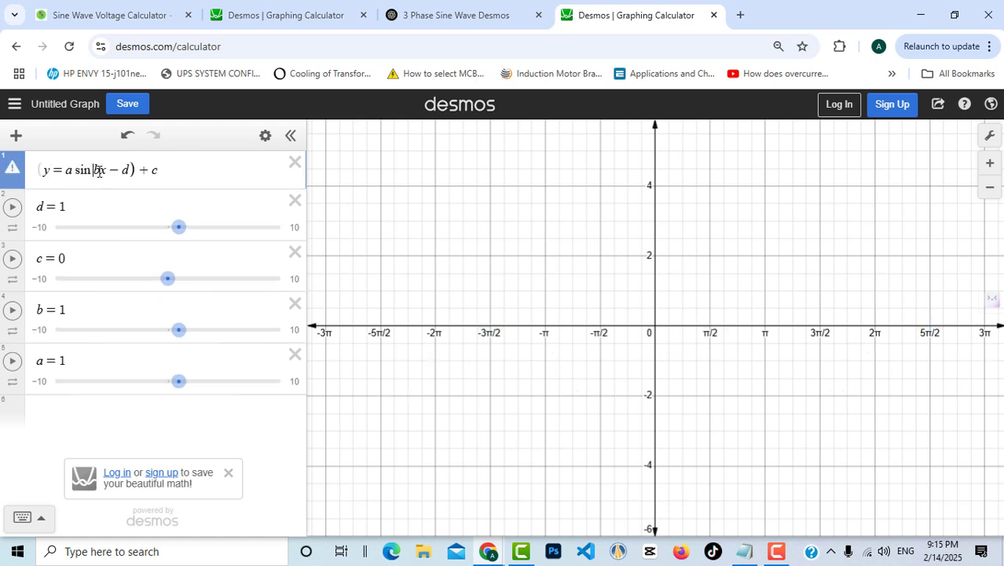
type("(")
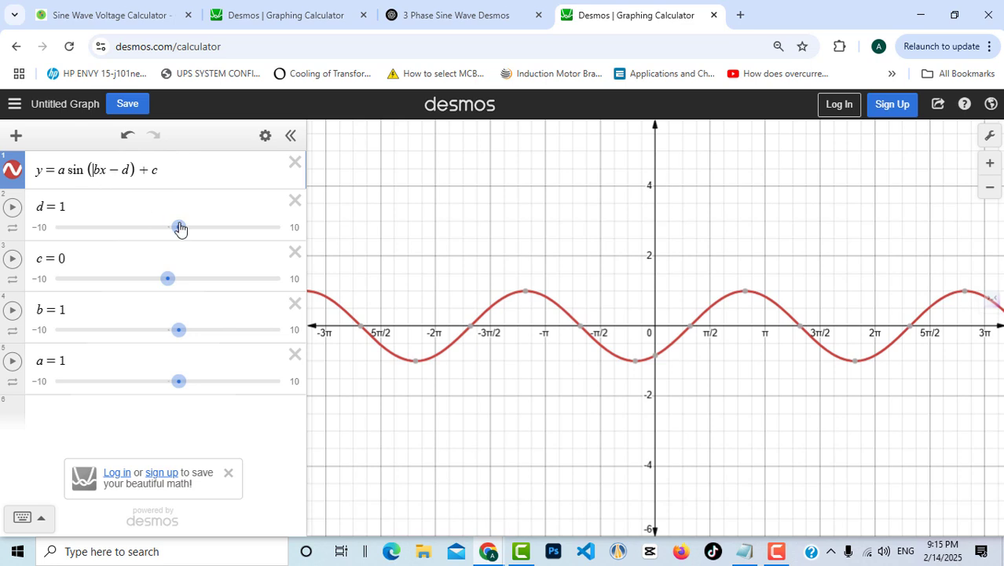
- Try the phase shift with the slider for d, play and stop its animation, and set d to 0
mouse_move(179, 228)
left_mouse_down()
mouse_move(204, 231)
mouse_move(155, 231)
mouse_move(247, 228)
mouse_move(125, 228)
mouse_move(168, 227)
left_mouse_up()
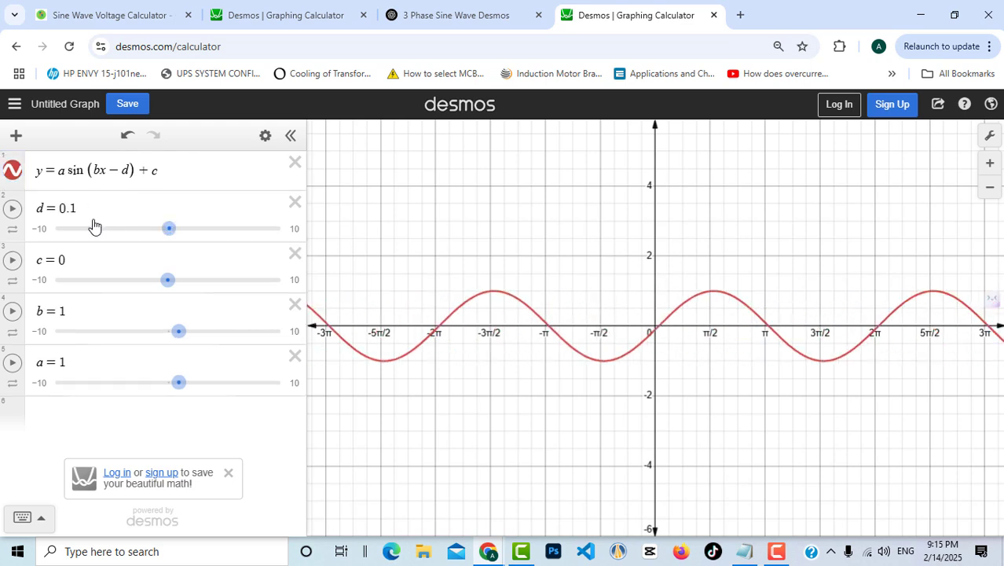
left_click(13, 211)
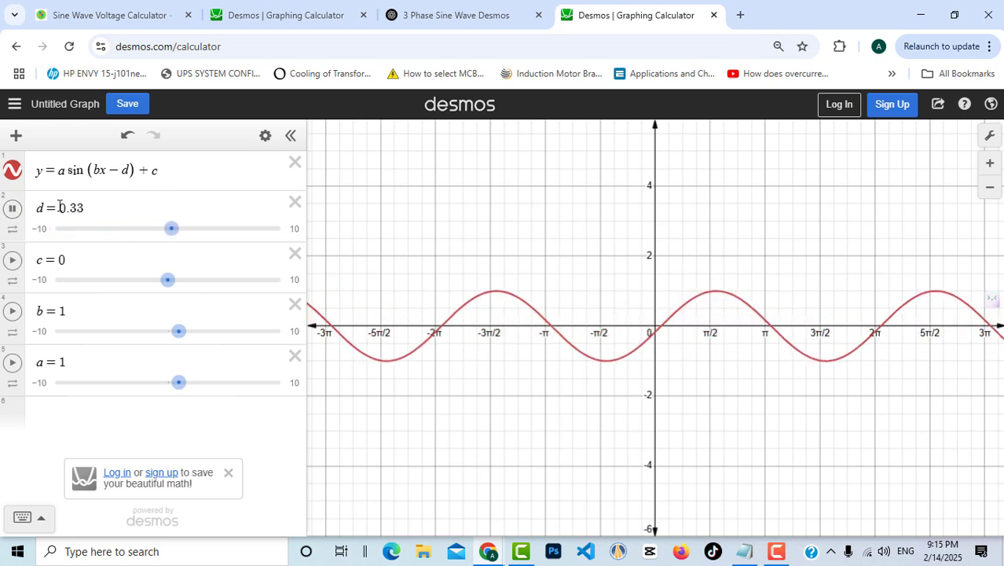
left_click(11, 210)
left_click_drag(85, 206, 69, 207)
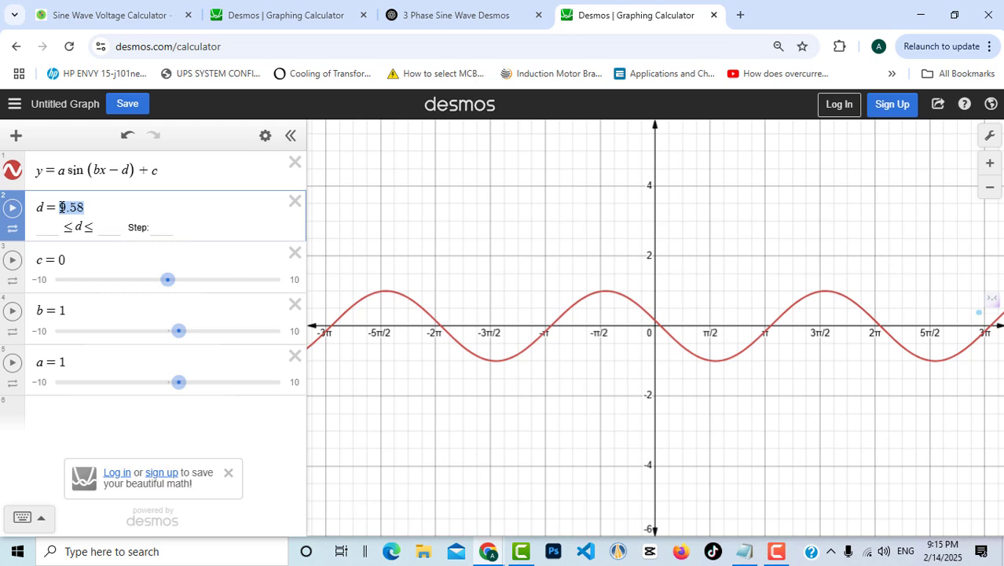
type("0")
- Divide the sine argument by g so the function reads y = a sin((bx − d)/g) + c, and create a slider for g
left_click(97, 171)
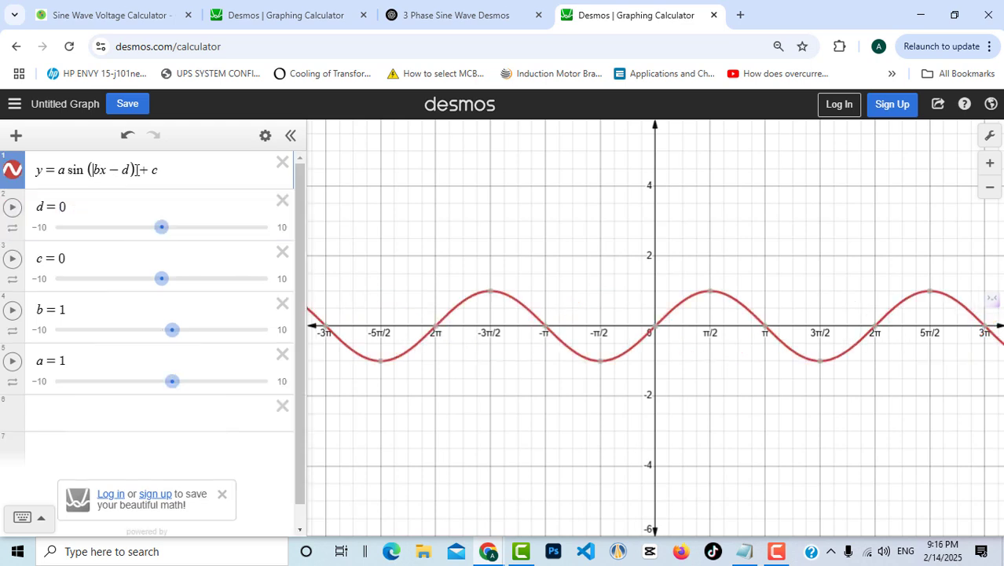
type("(")
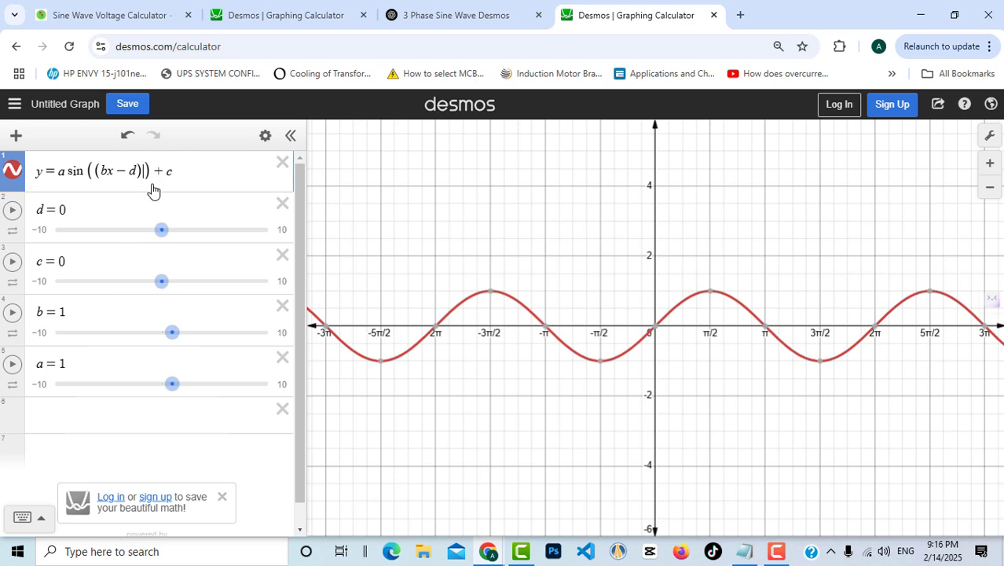
type("/")
key("ctrl+z")
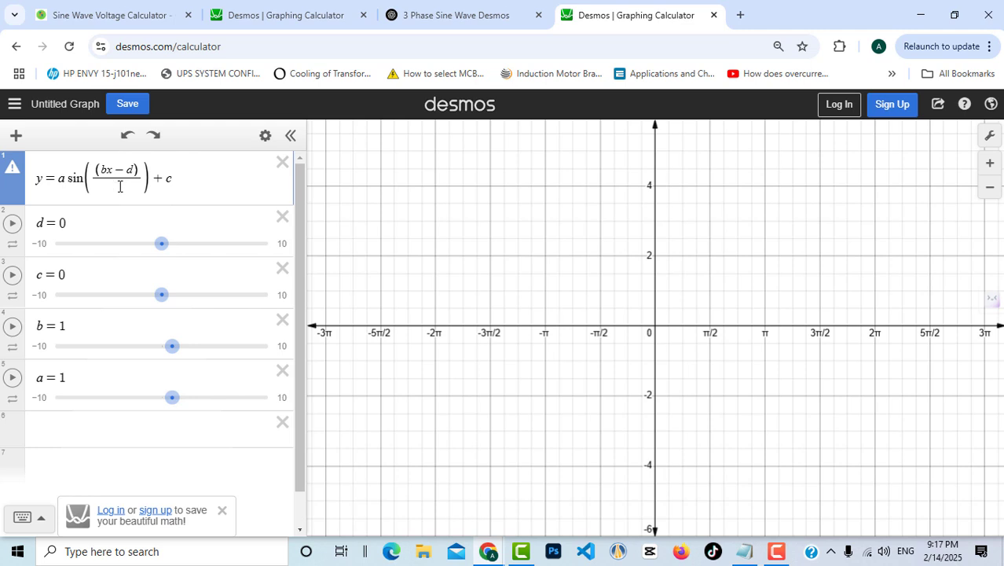
type("g")
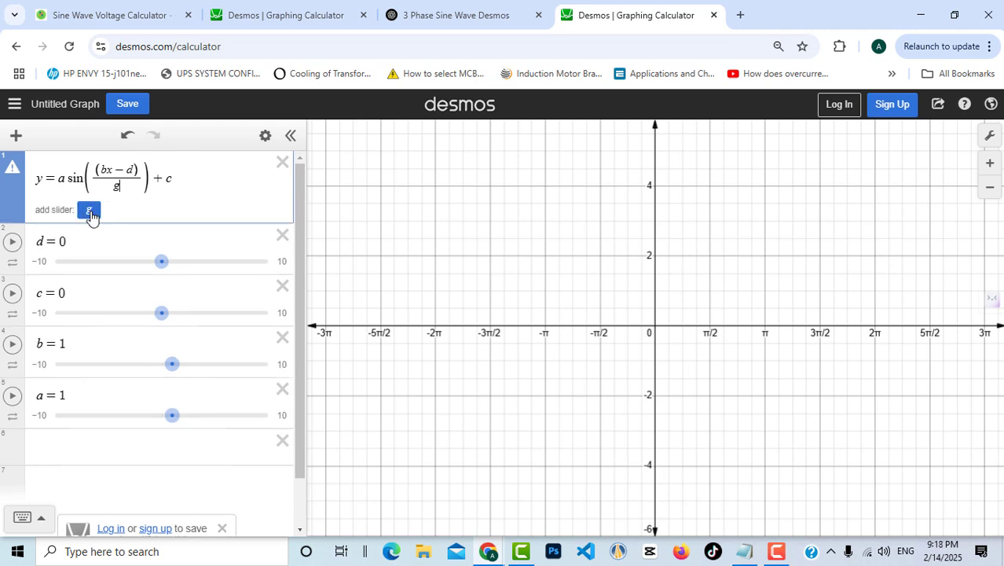
left_click(90, 212)
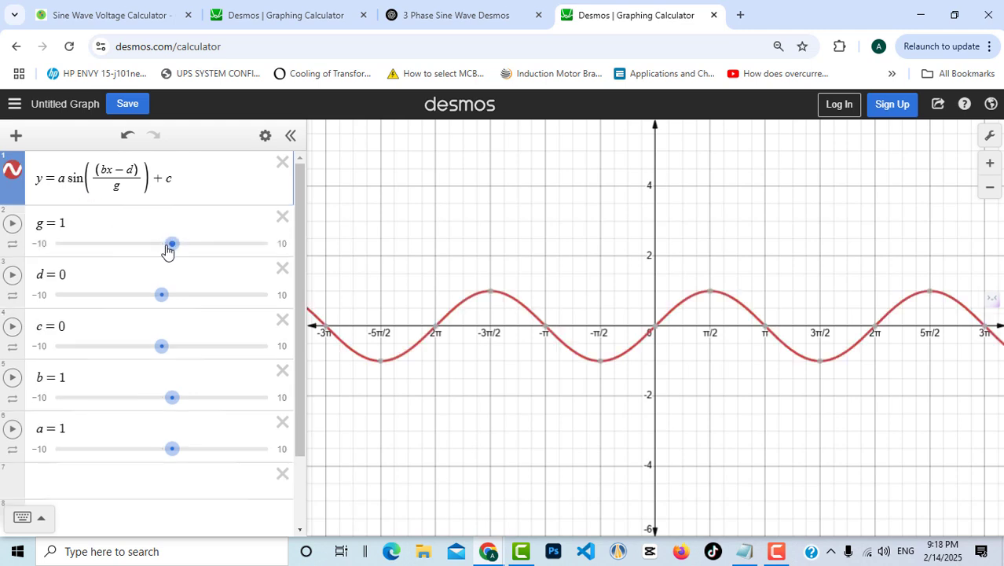
- Try stretching the wave with the slider for g, and set g back to 1
mouse_move(167, 248)
left_mouse_down()
mouse_move(186, 250)
mouse_move(167, 251)
mouse_move(175, 251)
left_mouse_up()
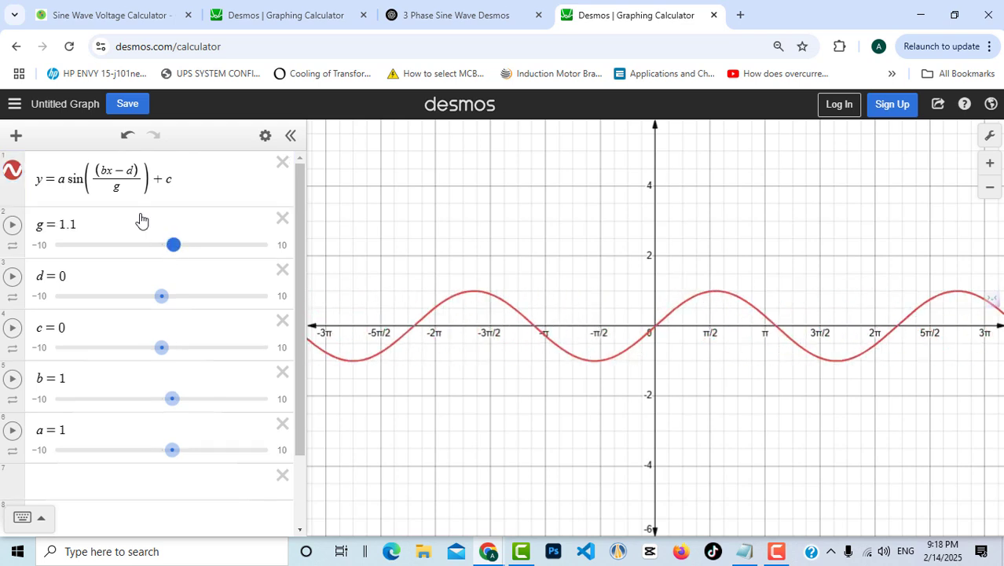
left_click(73, 224)
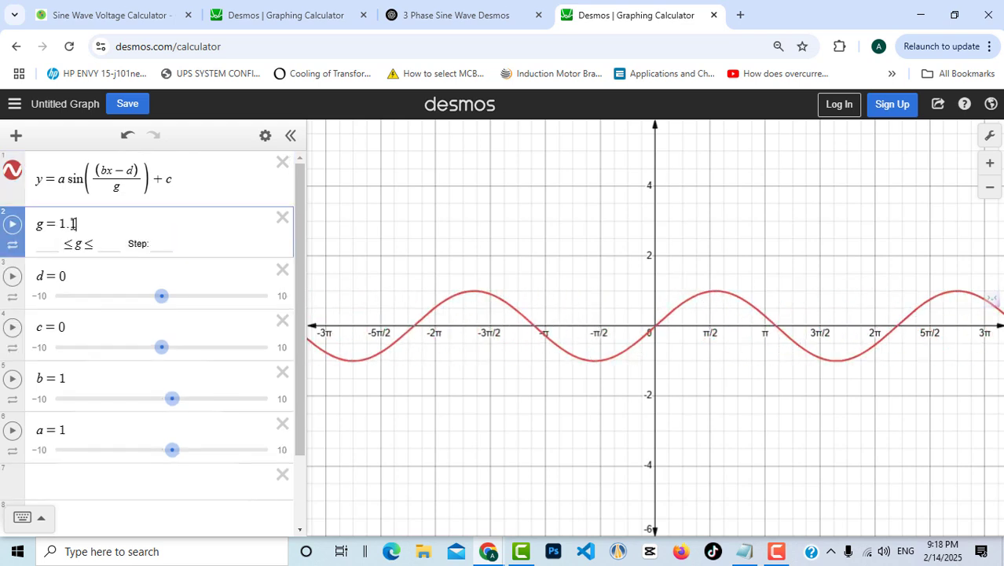
left_click_drag(76, 224, 69, 224)
key("BackSpace")
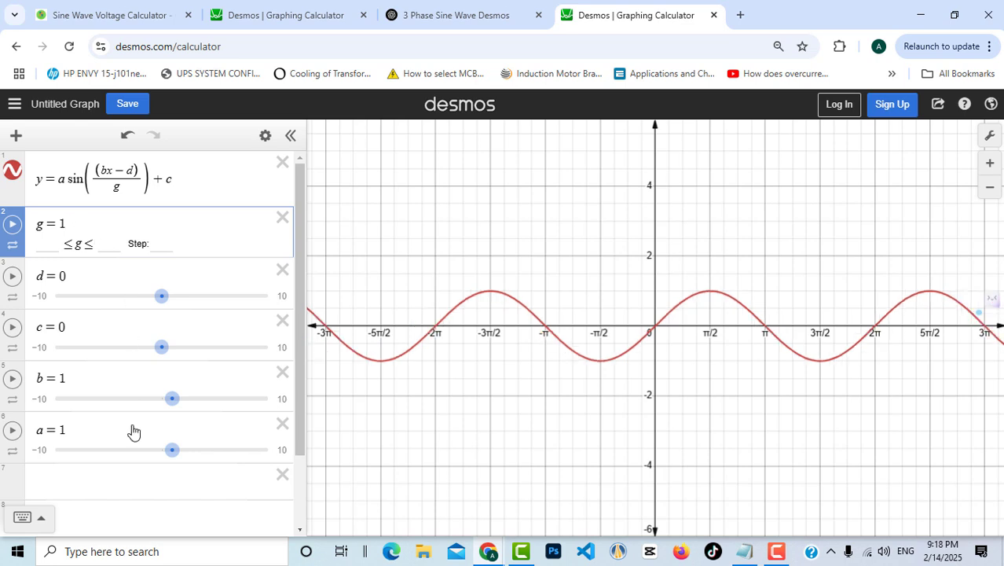
left_click(145, 483)
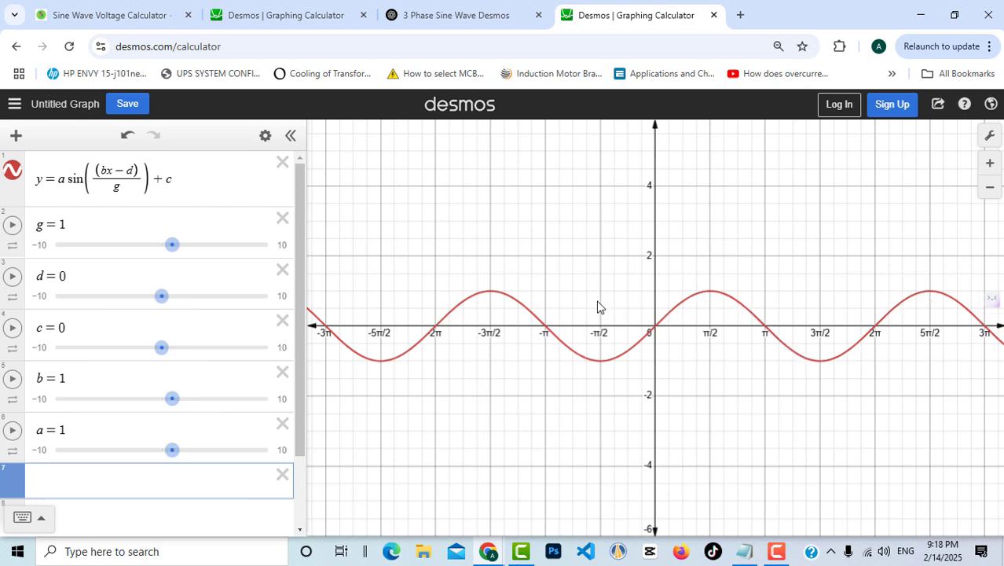
- Open the line style settings of the sine function and set its line thickness to 6 px
left_click(264, 138)
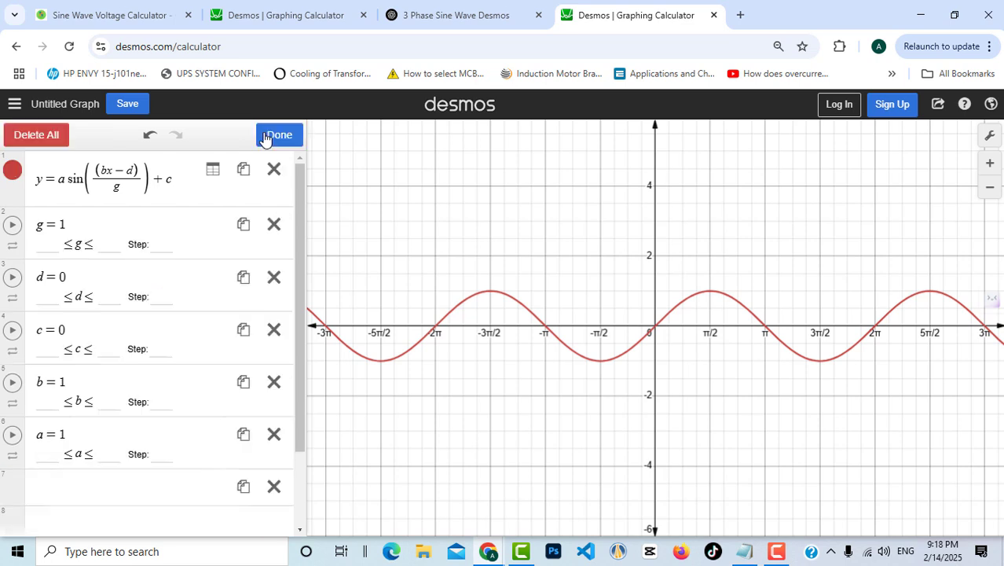
left_click(12, 171)
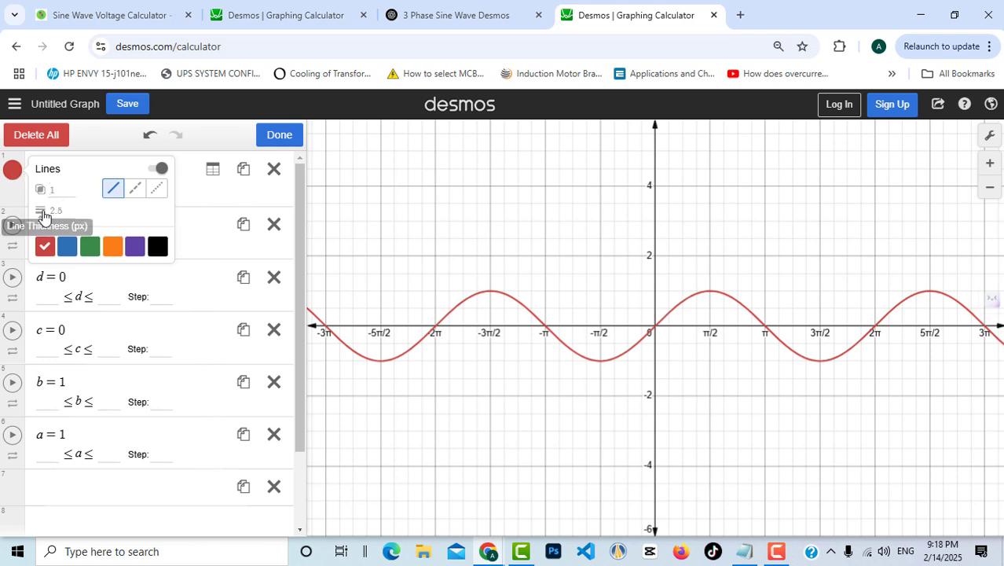
left_click(53, 210)
key("BackSpace")
key("BackSpace")
key("BackSpace")
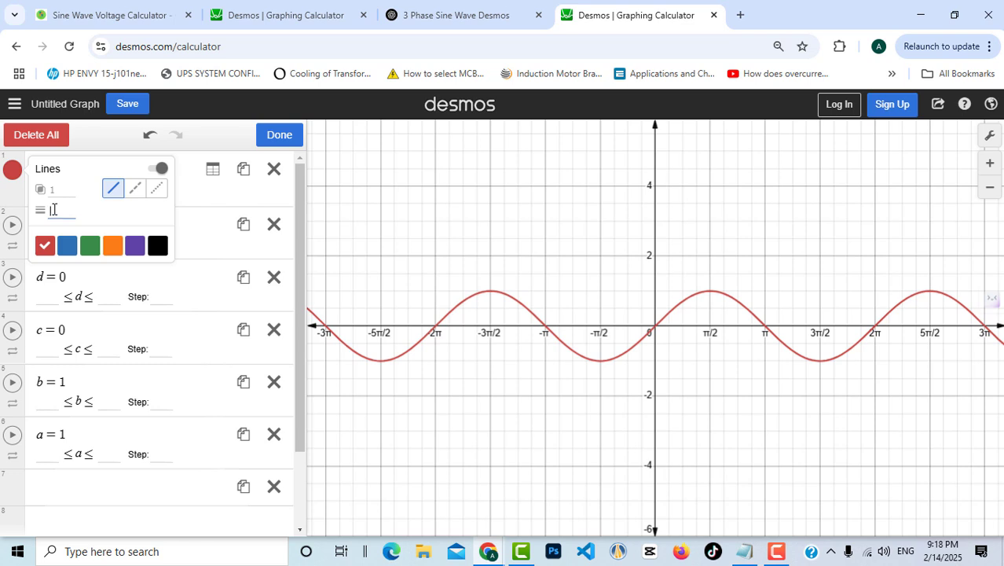
type("5")
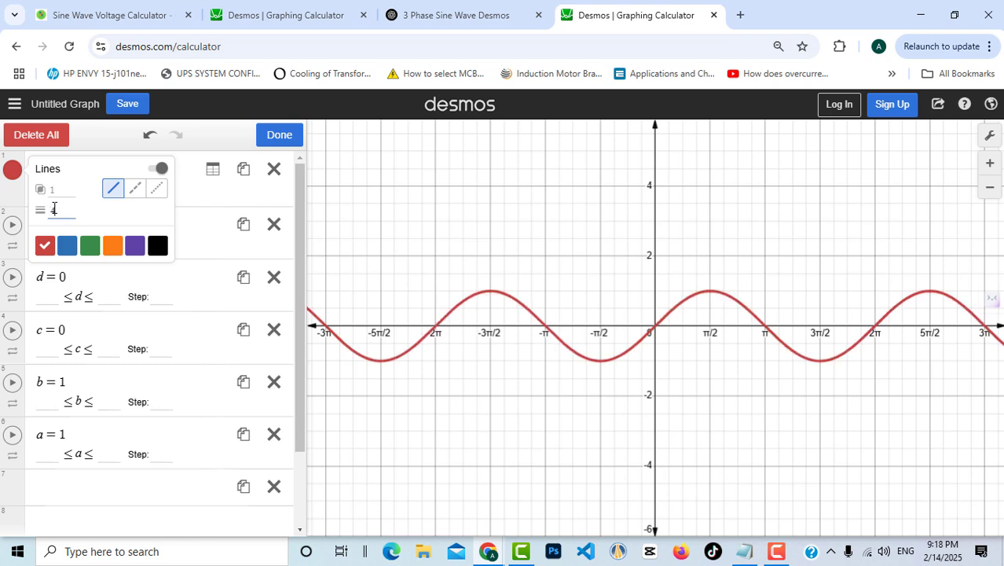
key("BackSpace")
type("6")
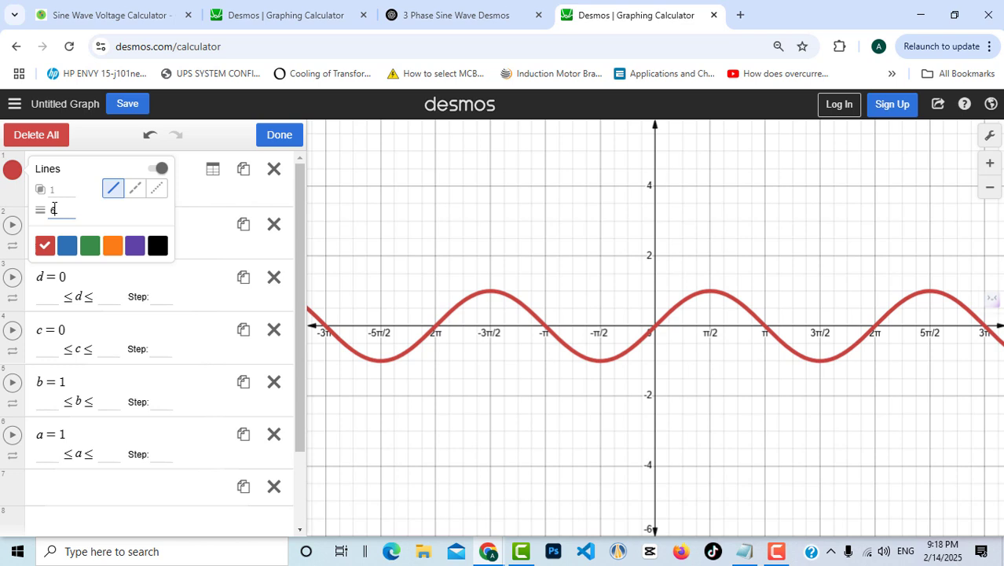
- Try dashed and dotted lines and blue, green and orange colours on the curve, return to solid red, and finish editing the list
left_click(136, 193)
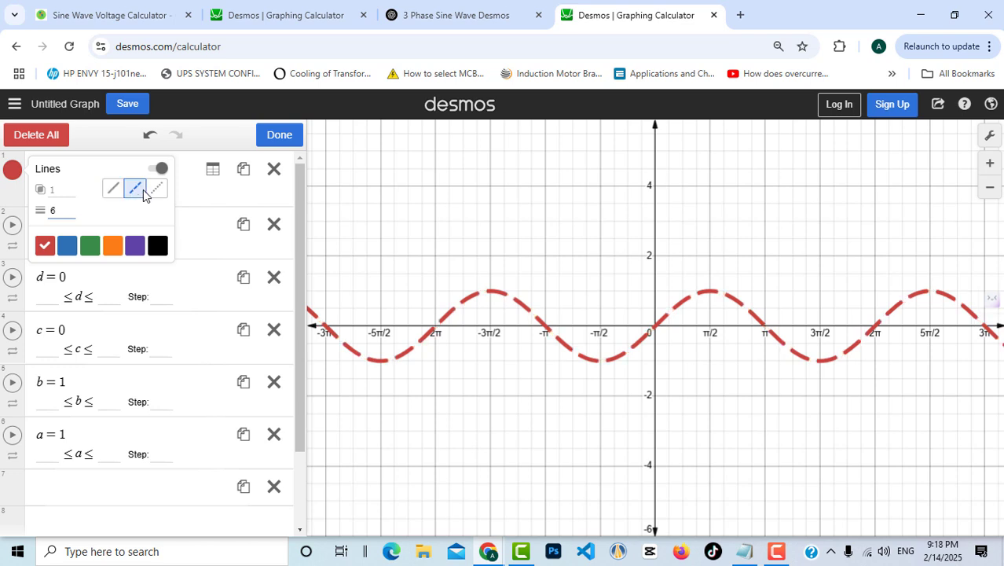
left_click(157, 190)
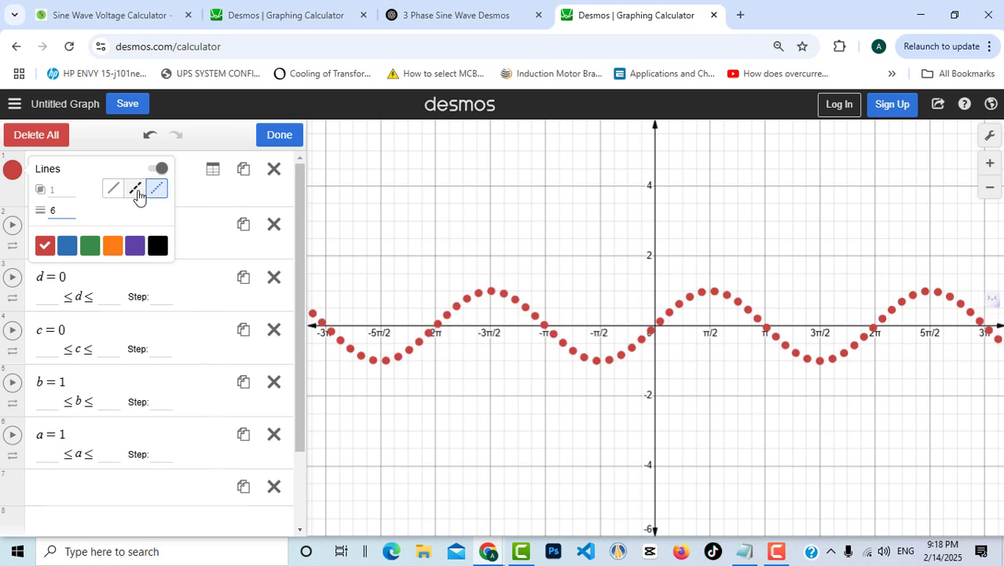
left_click(136, 192)
left_click(114, 190)
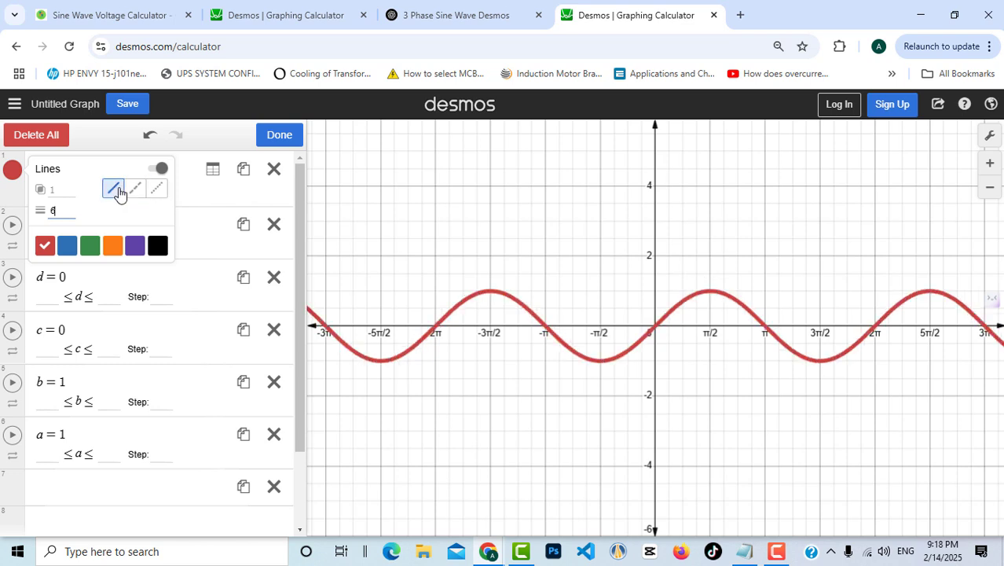
left_click(68, 244)
left_click(89, 246)
left_click(110, 247)
left_click(45, 247)
left_click(277, 139)
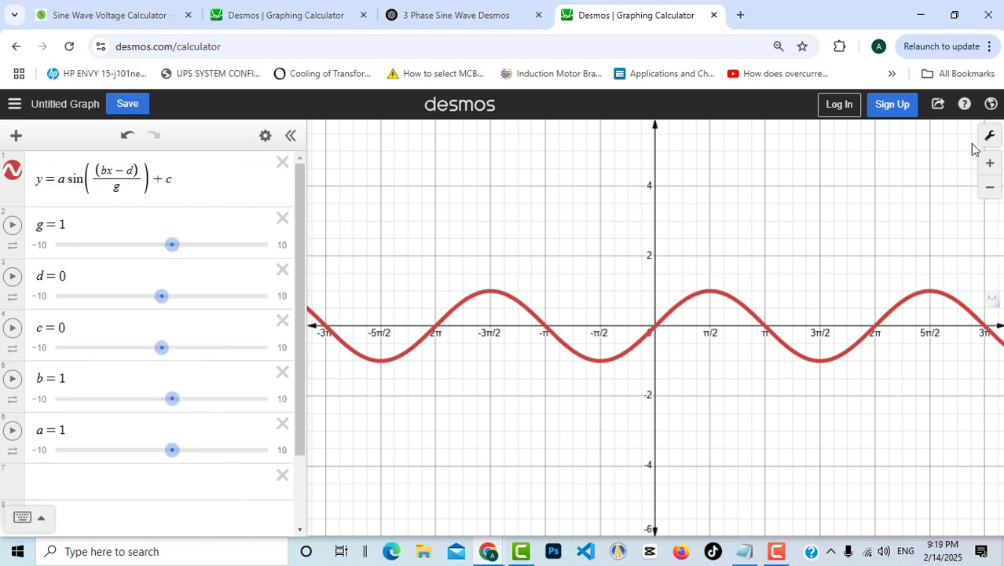
- Zoom the graph in and back out, view it with the expression list hidden, and show the list again
left_click(990, 162)
left_click(990, 187)
left_click(289, 138)
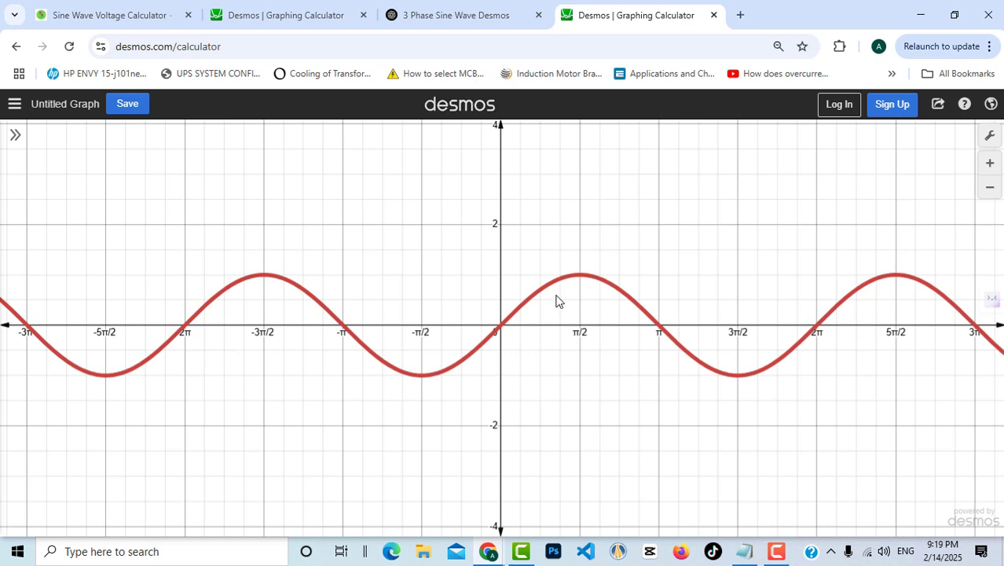
left_click(16, 139)
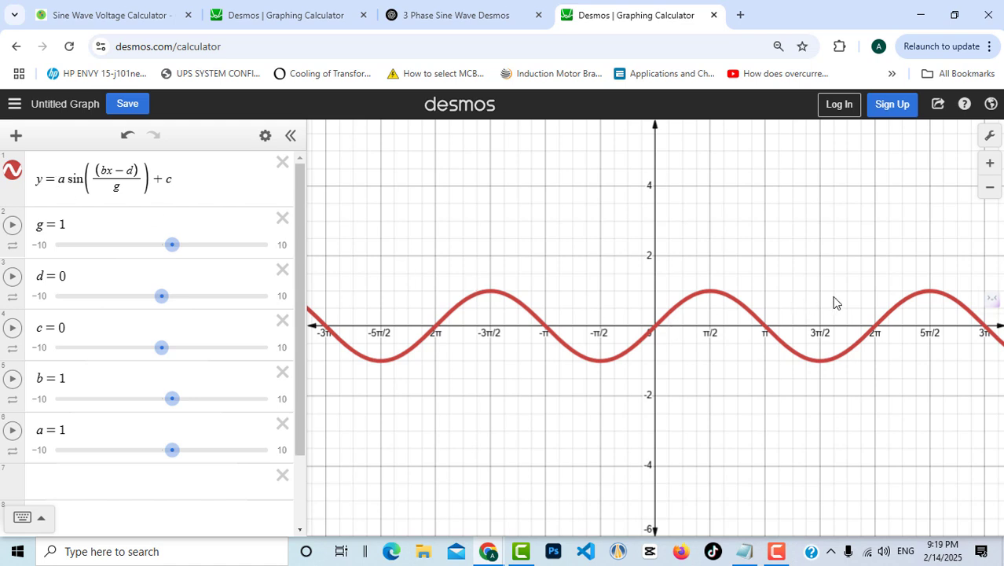
- Copy the function y = a sin((bx − d)/g) + c into the empty expression row below the sliders
left_click_drag(174, 179, 37, 183)
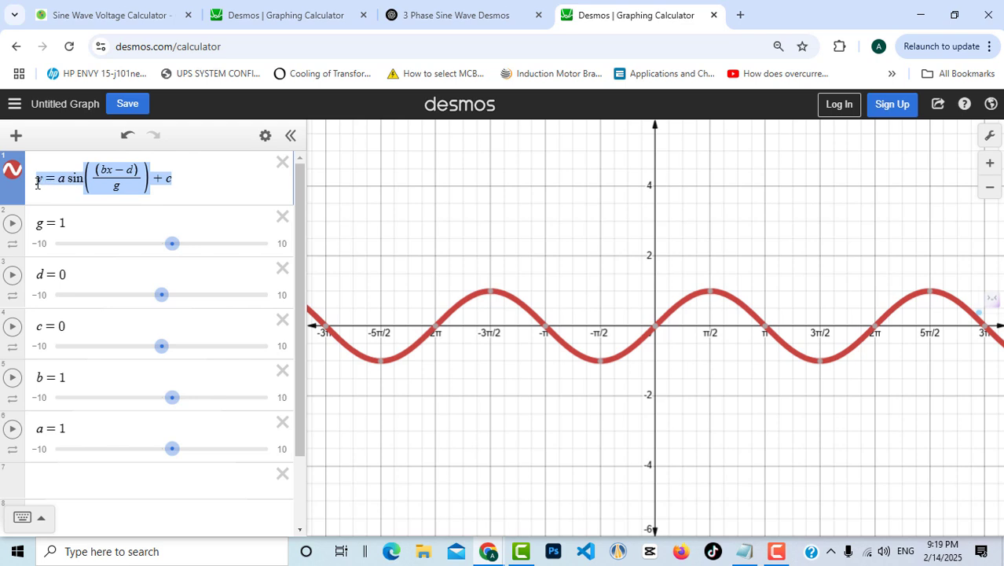
left_click(70, 479)
type("y=a sin((bx-d)/g)+c")
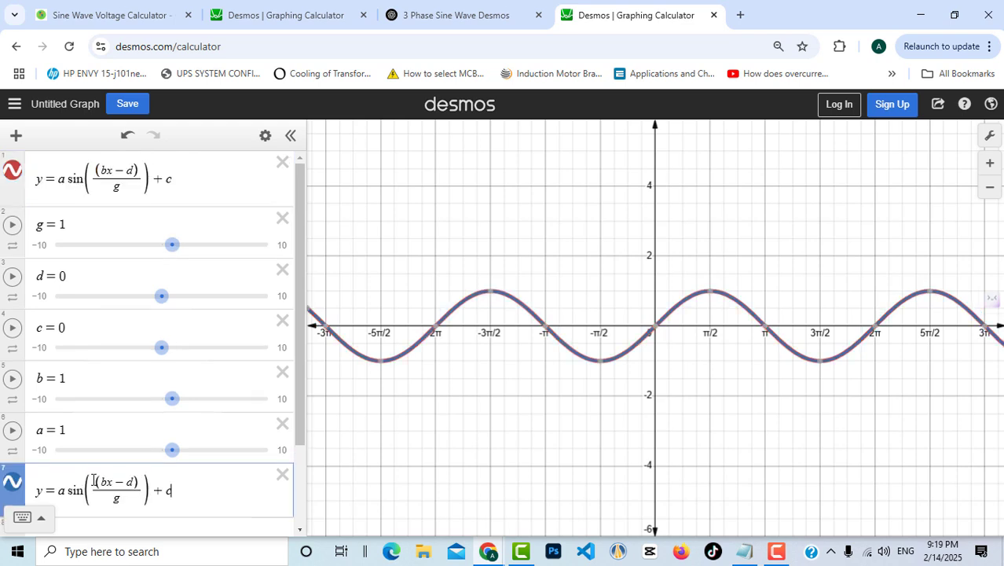
- Add + 2π/3 inside the sine of the copied function so it reads y = a sin((bx − d)/g + 2π/3) + c
scroll(174, 473, "down", 1)
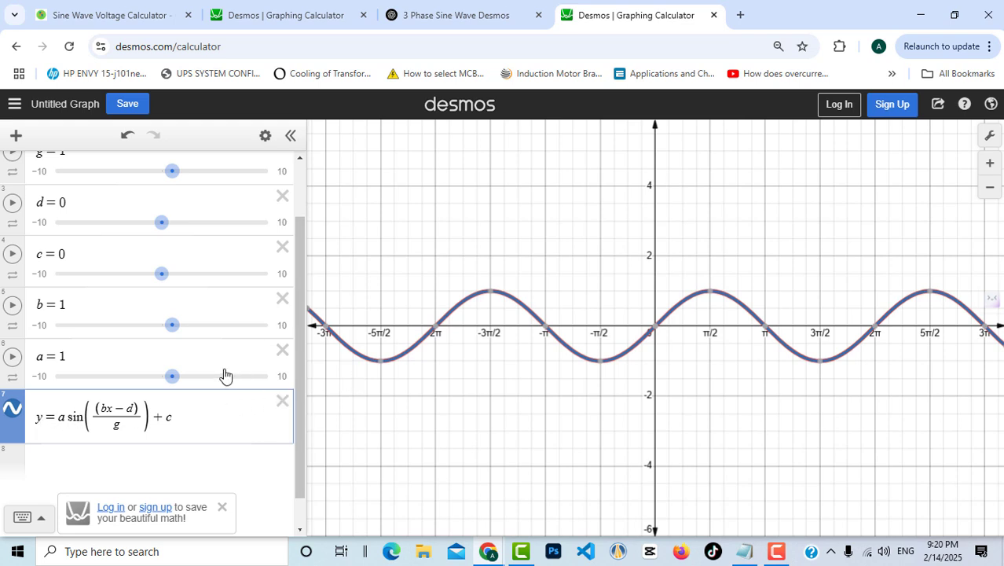
scroll(224, 373, "up", 1)
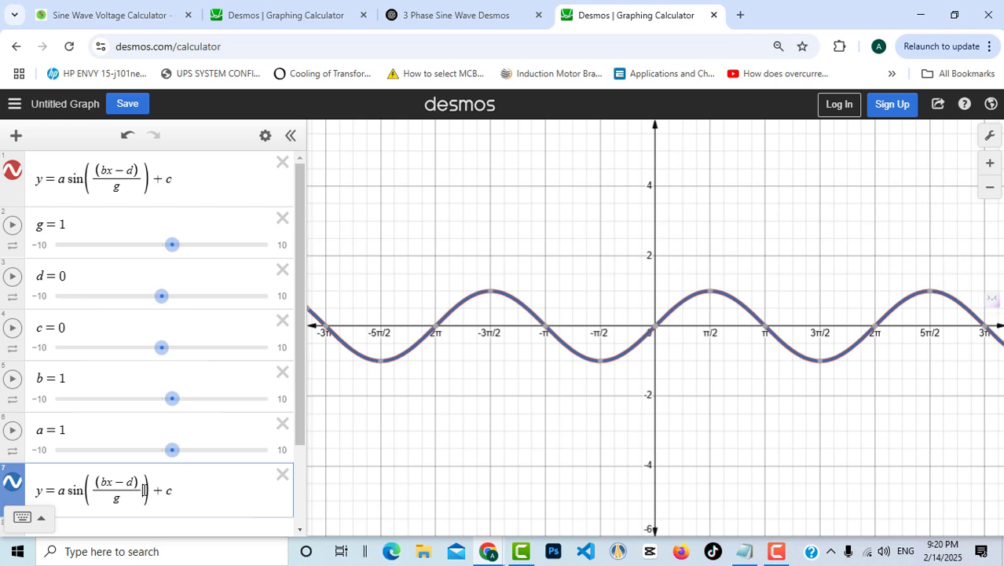
type("+2")
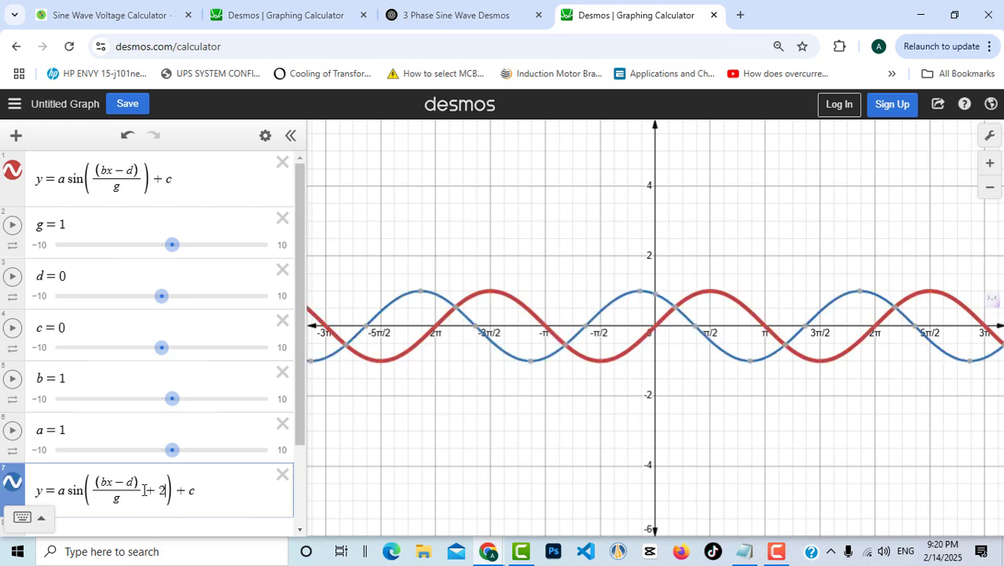
type("pi")
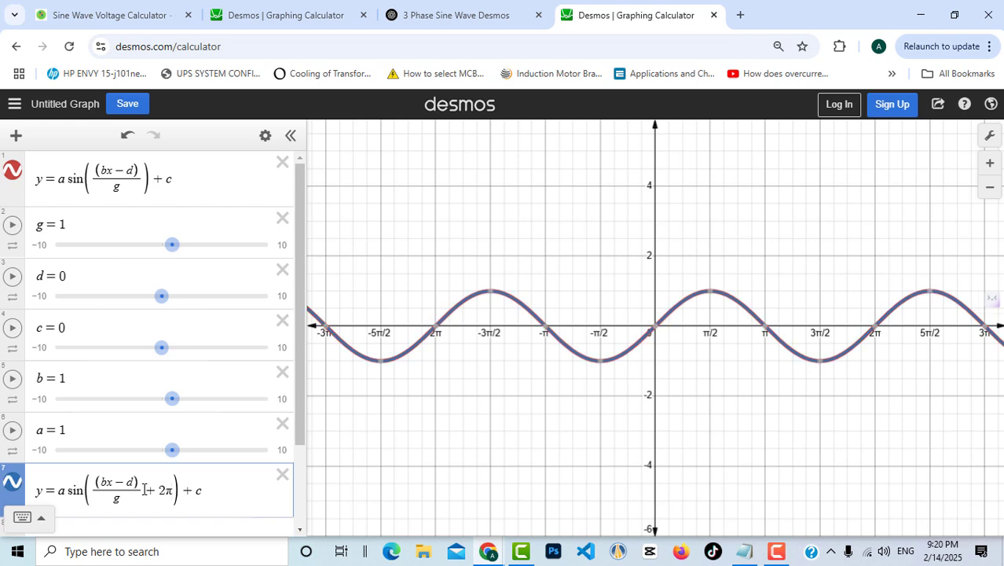
type("/3")
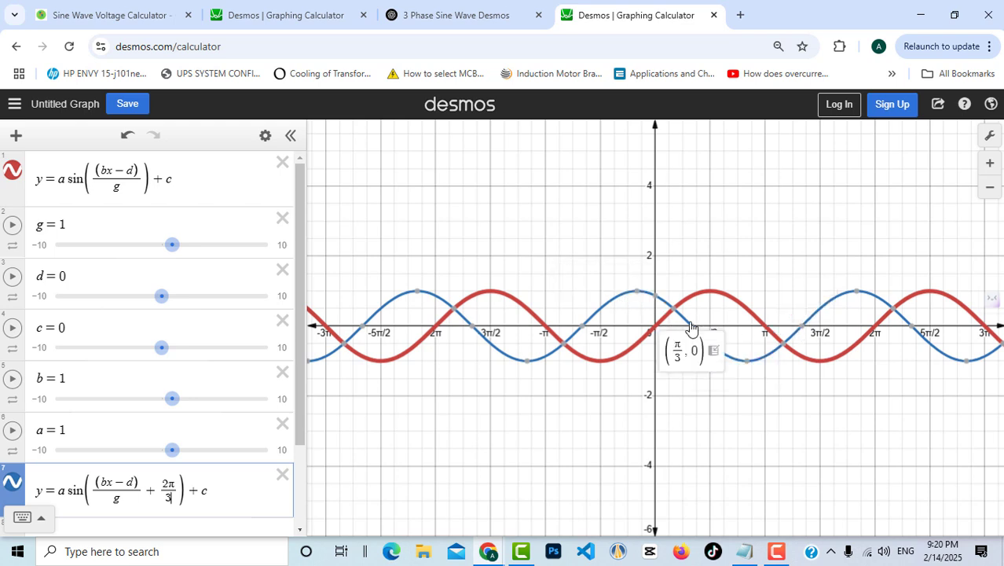
mouse_move(695, 330)
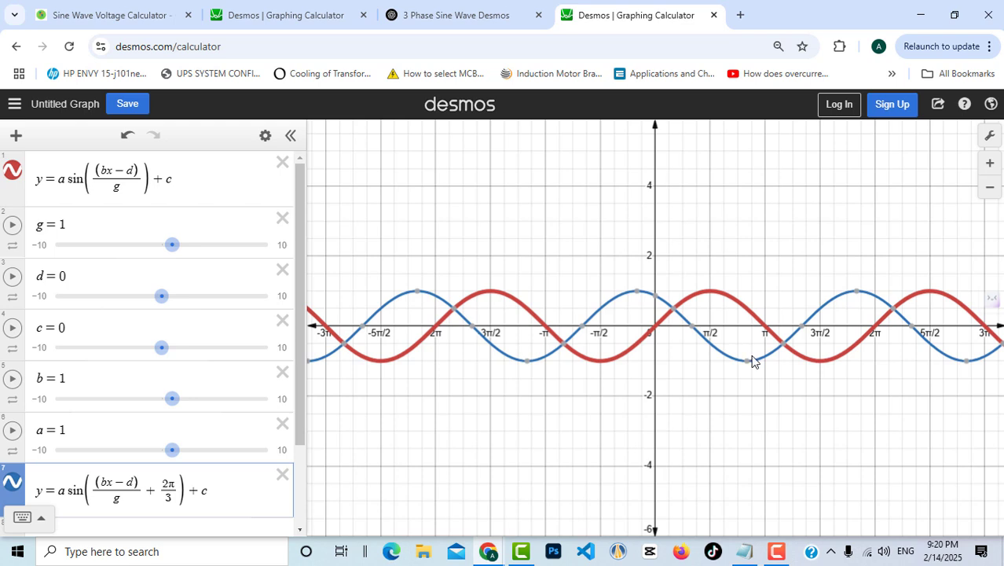
- Add a third function below the 2π/3 one, a copy with the phase shift changed to 4π/3: y = a sin((bx − d)/g + 4π/3) + c
scroll(206, 414, "down", 2)
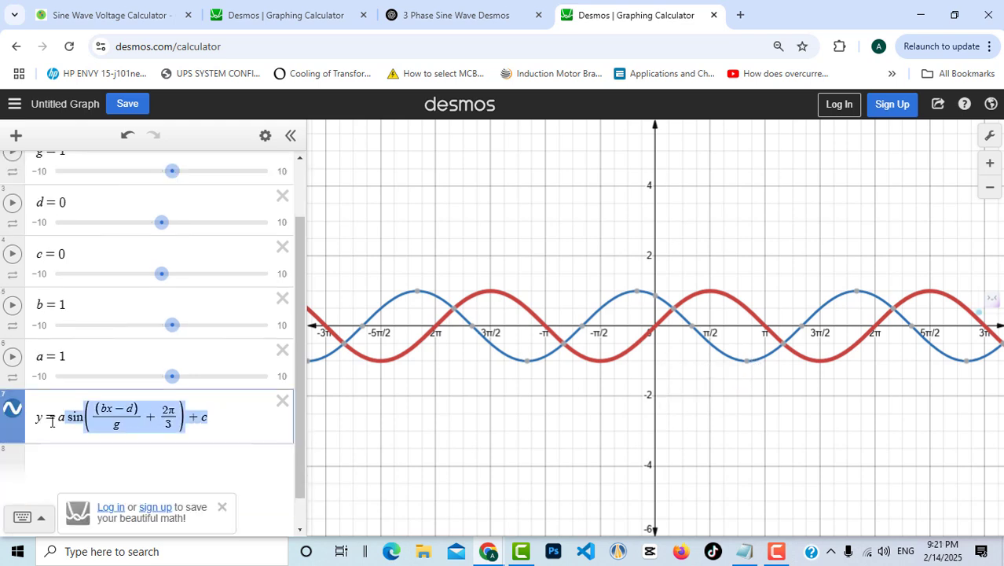
left_click(65, 462)
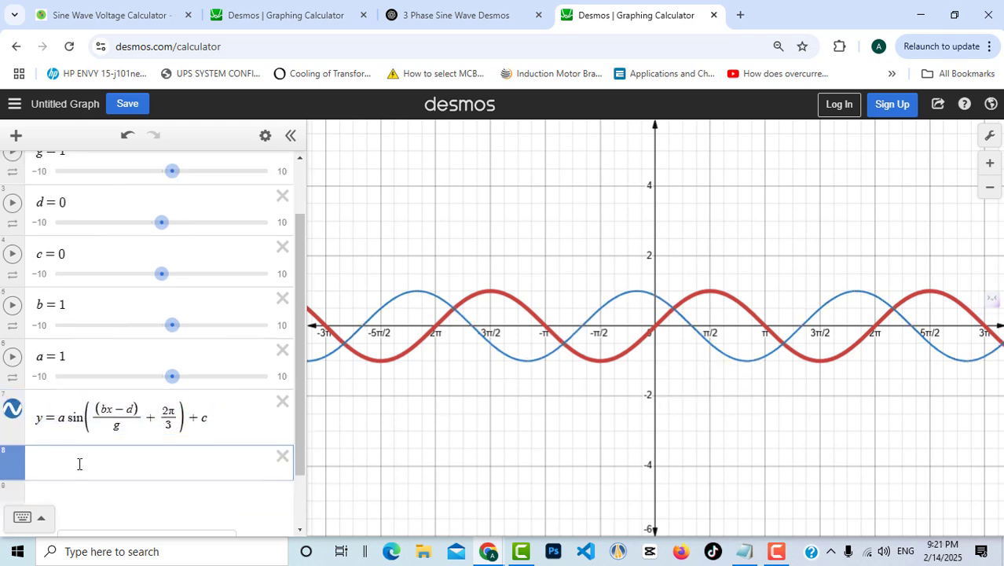
type("y=a sin((bx-d)/g+2π/3)+c")
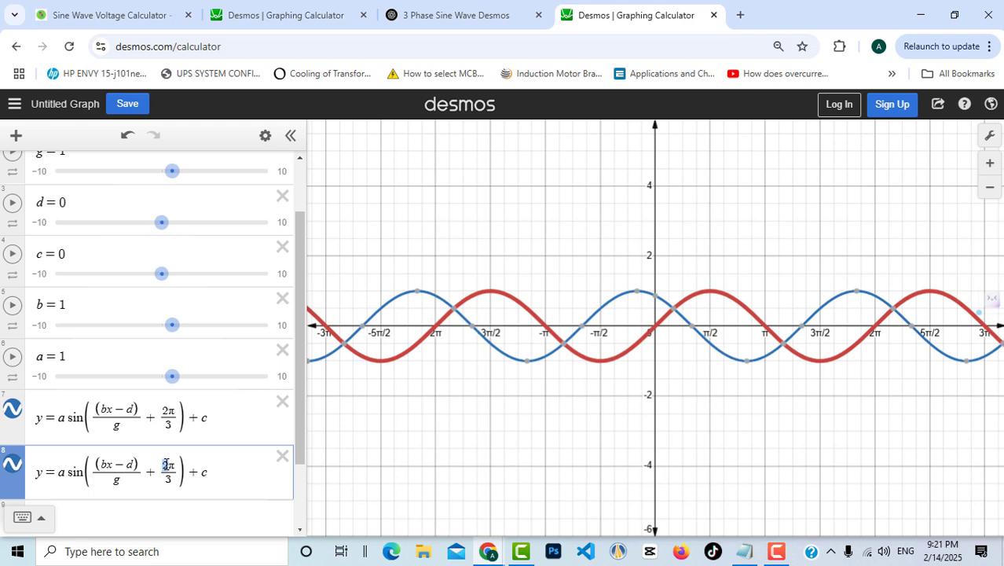
type("4")
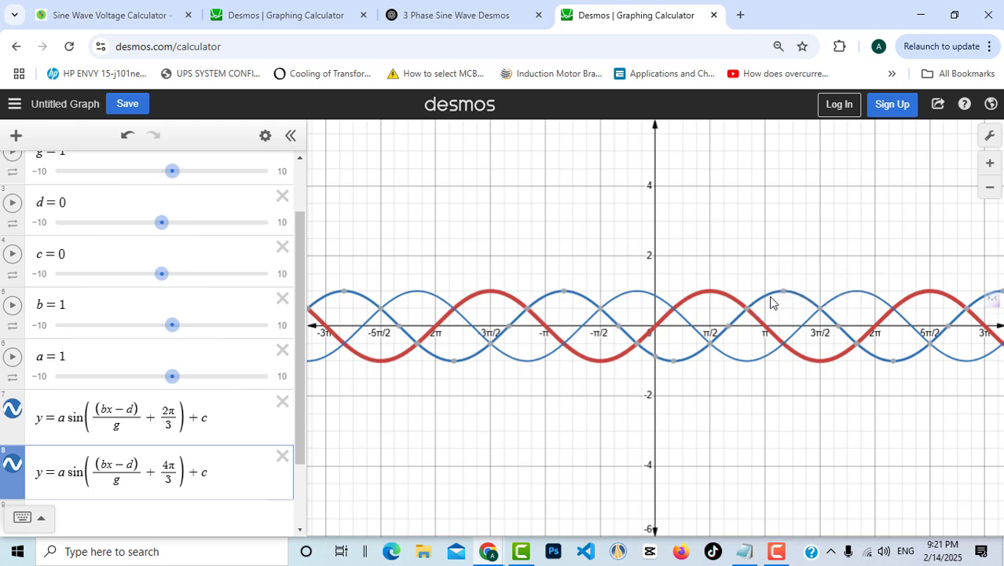
- Make the 2π/3-shifted curve black with a line thickness of 6 and finish editing the list
left_click(265, 135)
left_click(14, 418)
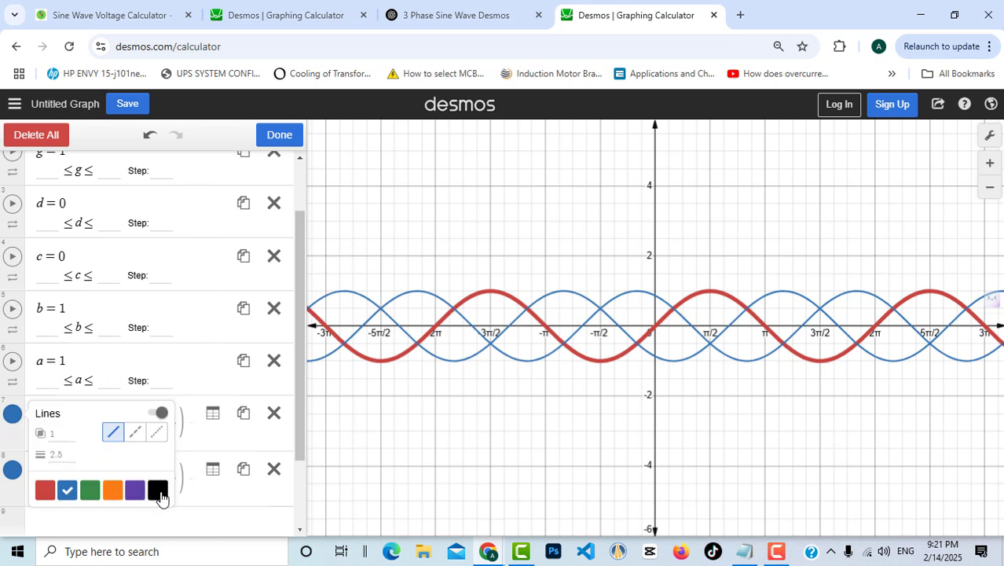
left_click(158, 490)
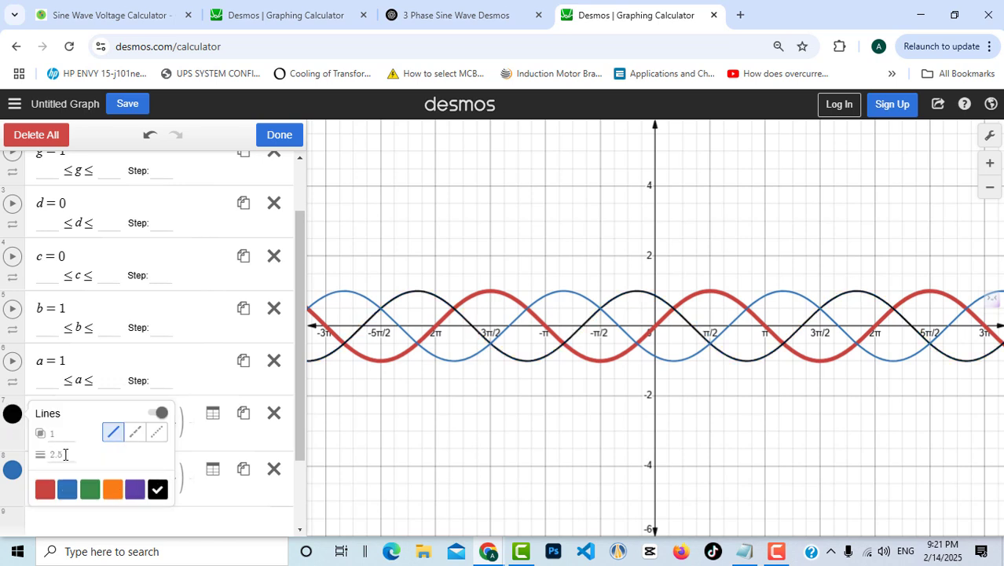
left_click(66, 454)
type("6")
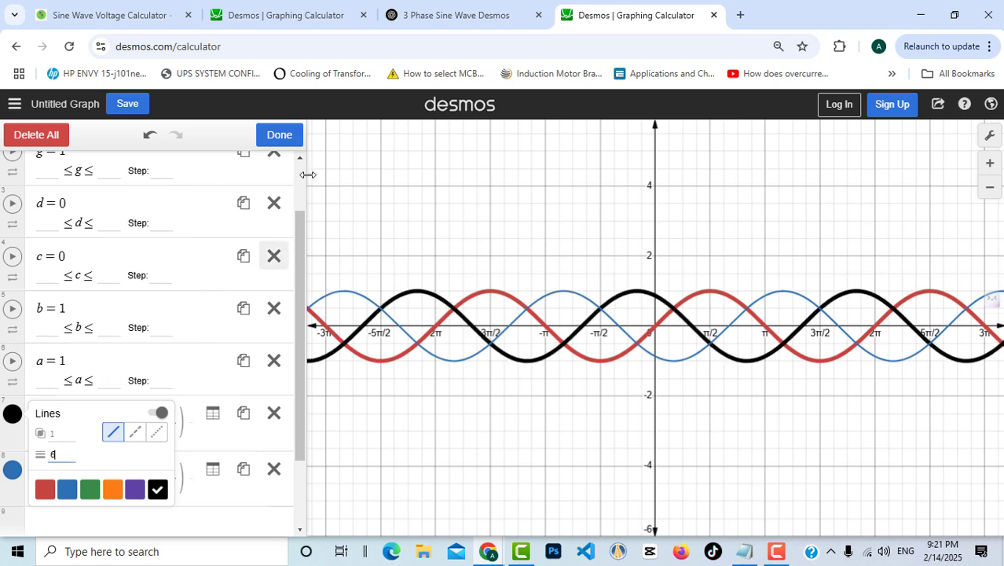
left_click(279, 135)
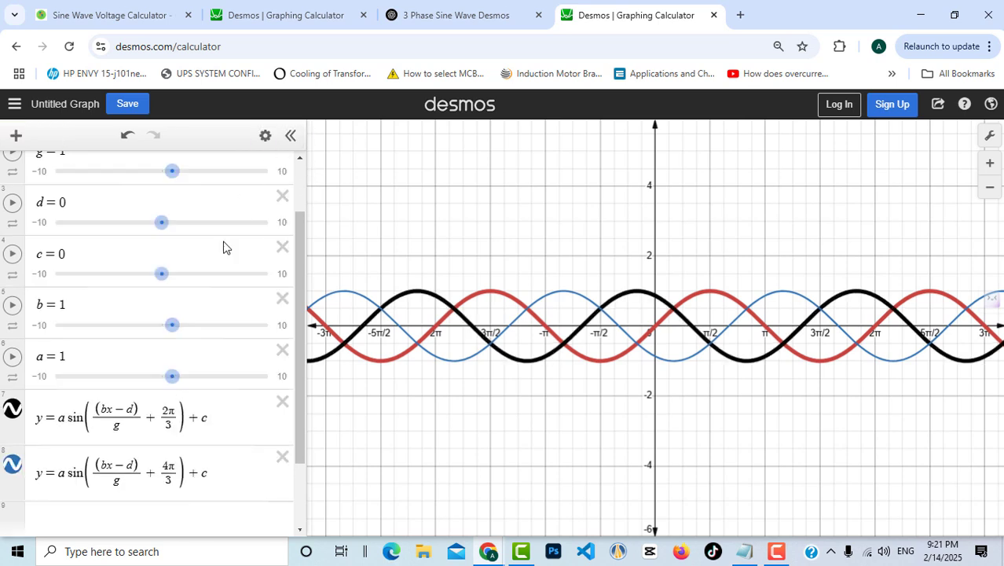
- Set the line thickness of the blue 4π/3-shifted curve to 6 and finish editing the list
left_click(265, 135)
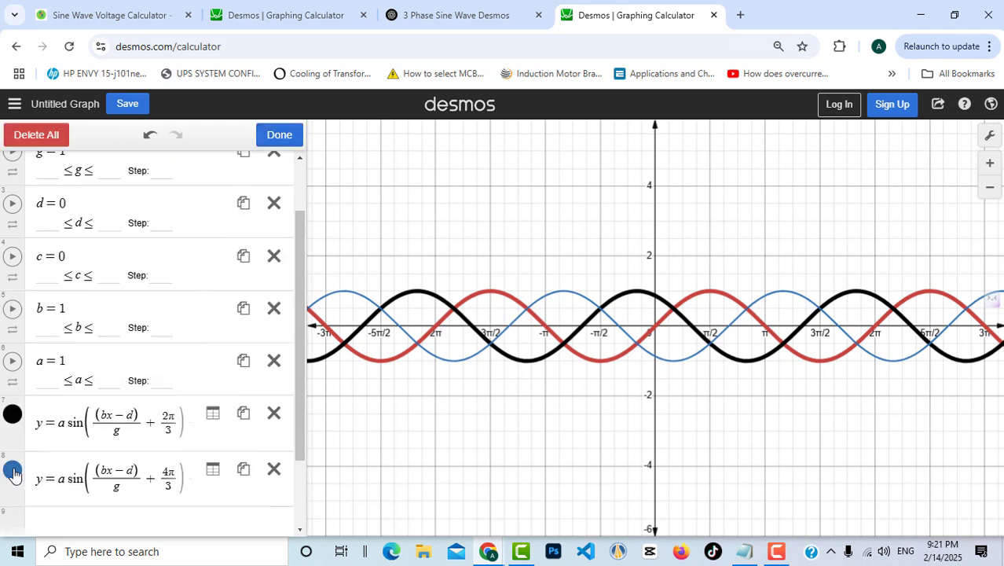
left_click(12, 472)
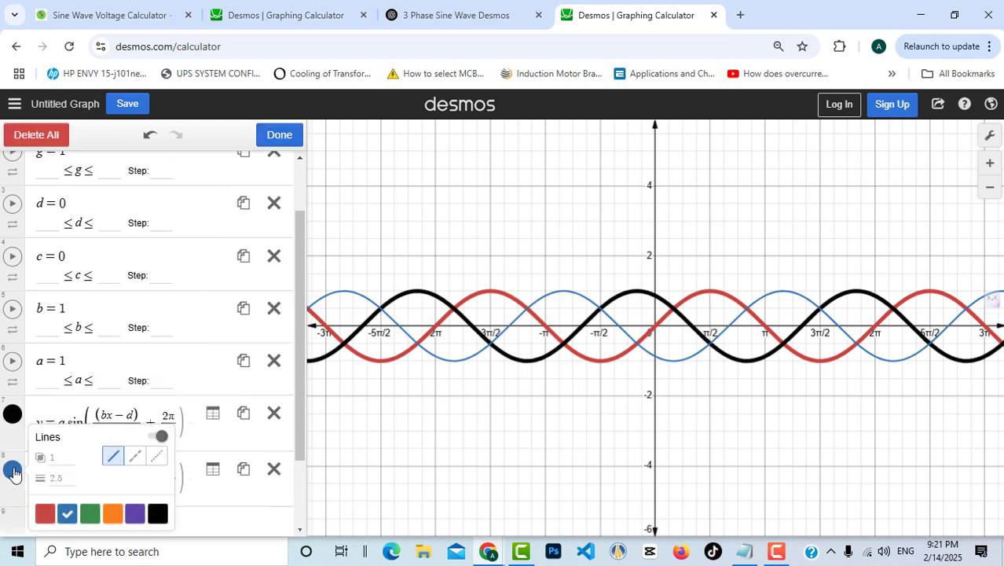
left_click(66, 474)
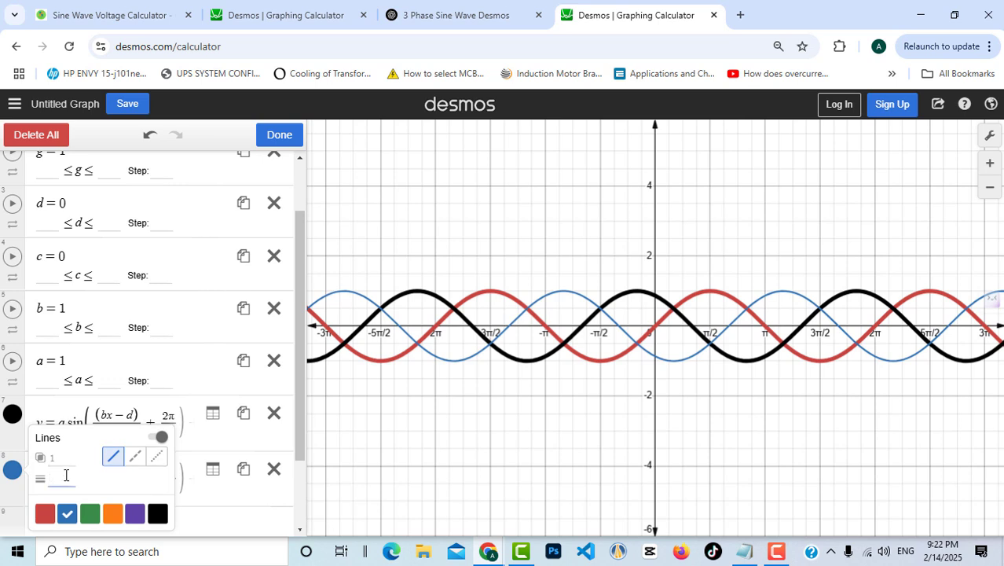
type("6")
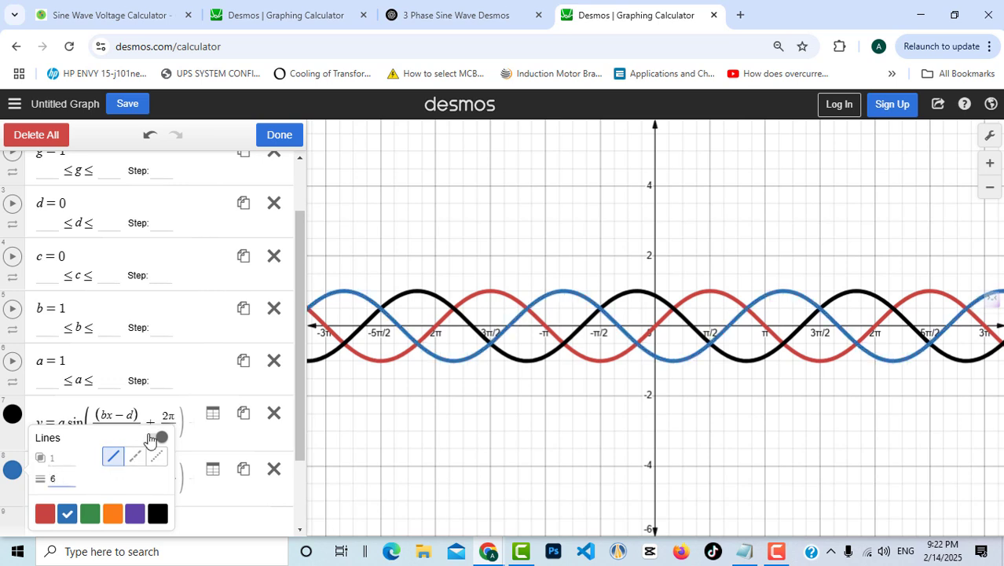
left_click(281, 136)
- View the three curves with the expression list hidden, both still and animated by the d slider, then show the list and pause the animation
left_click(289, 135)
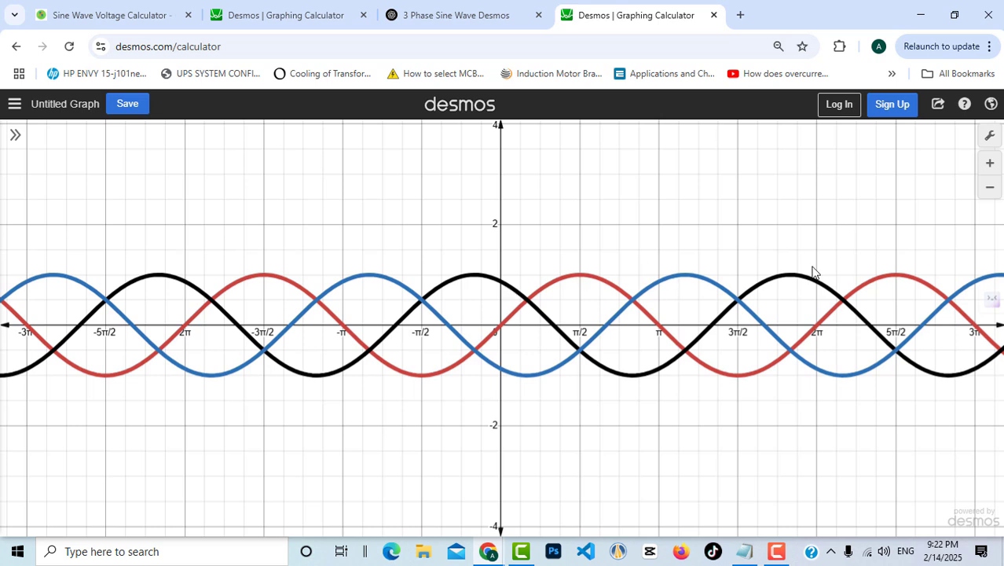
key("ctrl+alt+e")
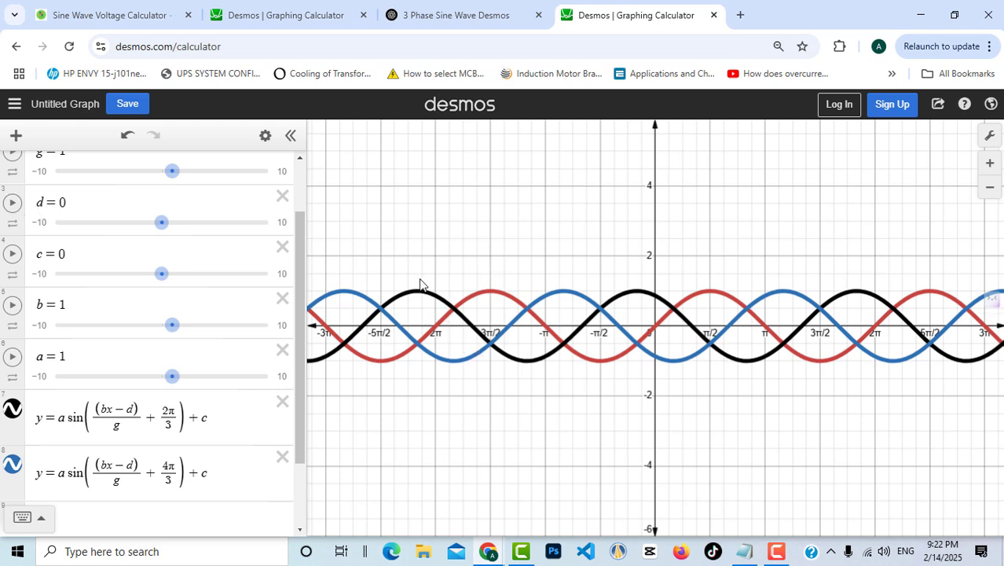
left_click(11, 206)
left_click(290, 136)
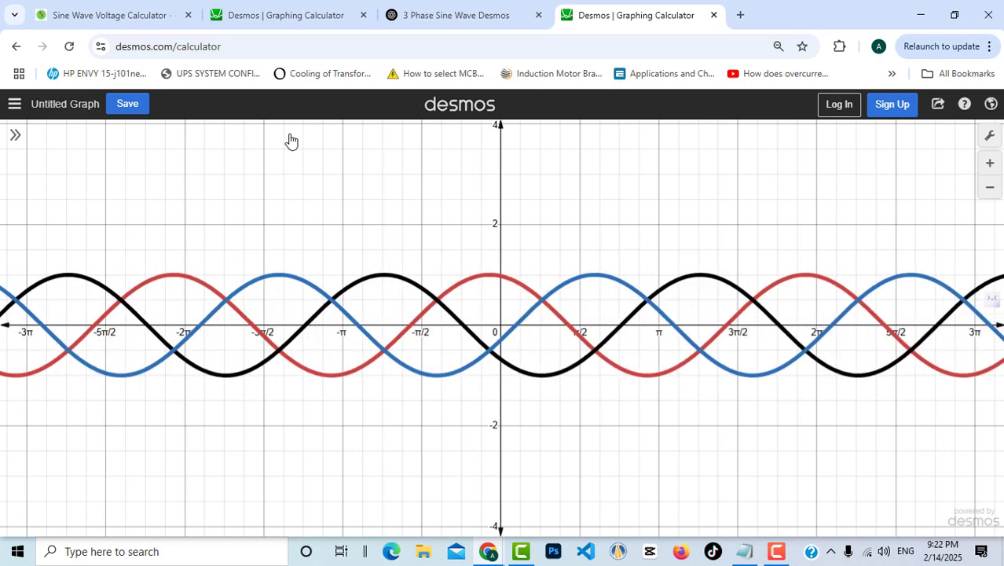
left_click(15, 135)
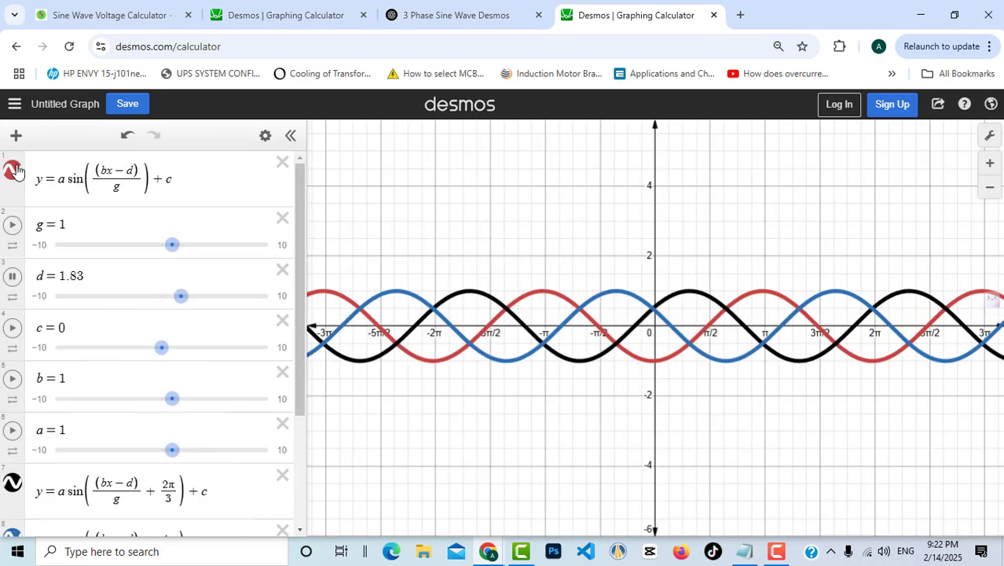
left_click(16, 280)
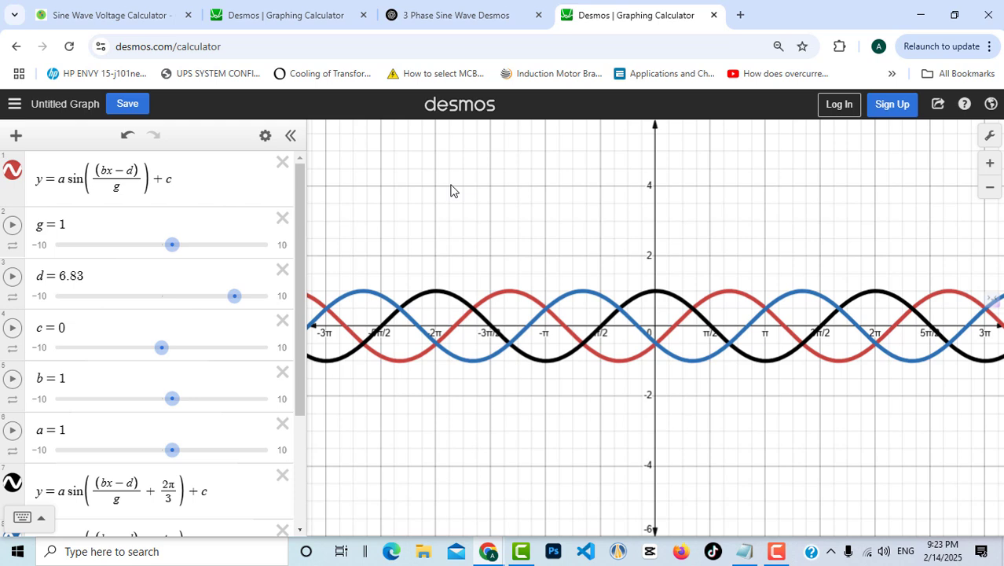